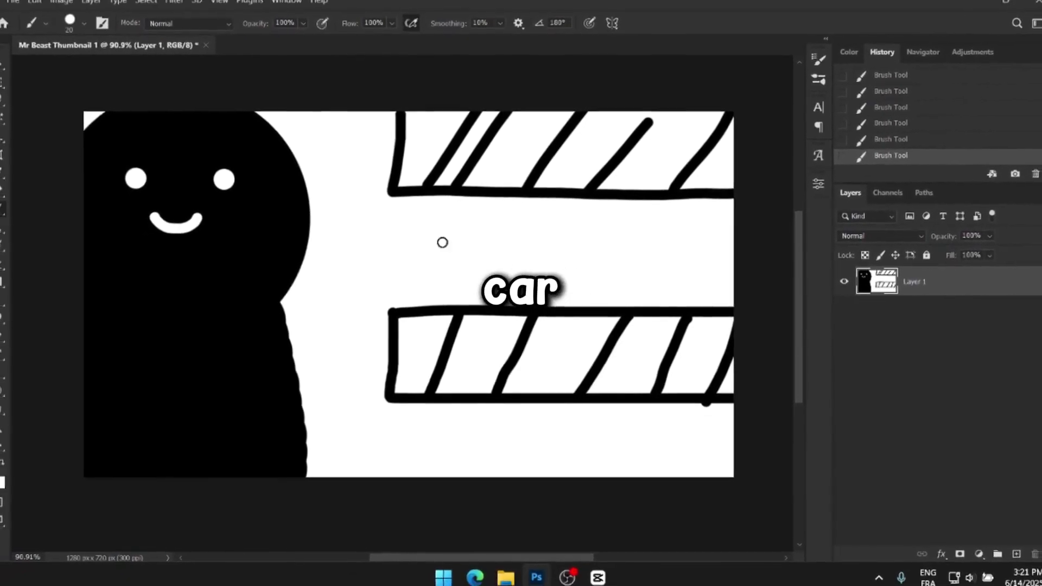
Sketch a rough car with the brush in the gap between the two hatched press blocks
mouse_move(421, 271)
mouse_down()
mouse_move(430, 245)
mouse_move(553, 220)
mouse_move(630, 235)
mouse_up()
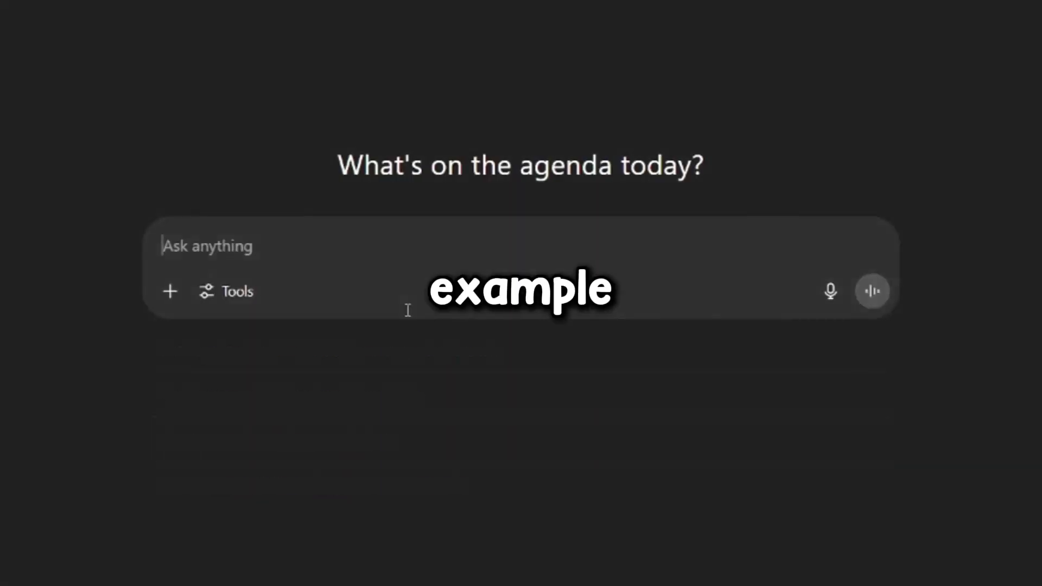
Ask ChatGPT for a prompt describing an ultra-realistic red Lamborghini Aventador between two giant hydraulic presses, MrBeast thumbnail style, dramatic lighting, high contrast, suspense
text(Create prompt for an ultra-realistic image of a re)
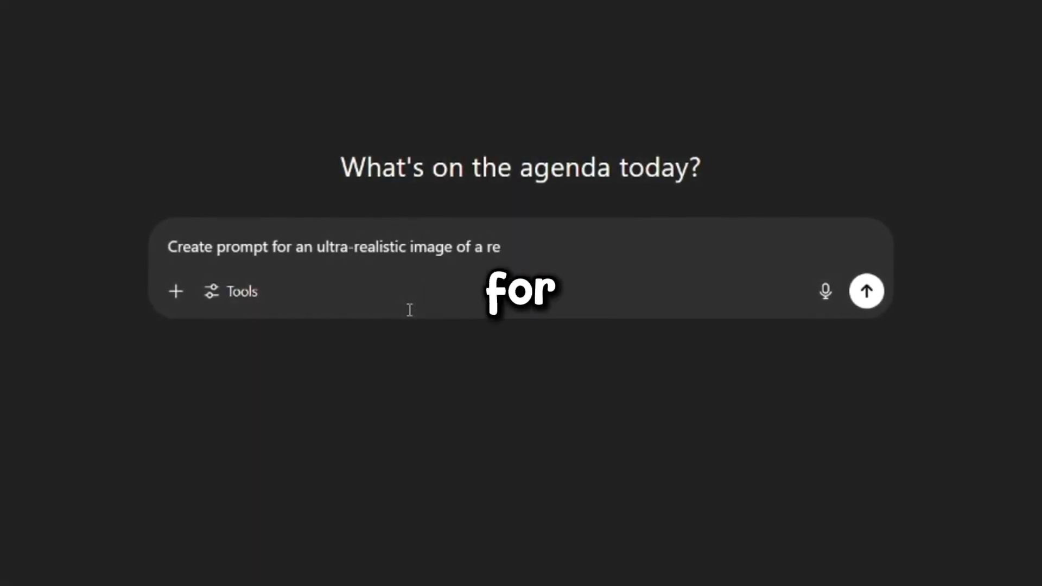
text(d Lamborghini Aventador placed between two giant hydraulic presses, styled like a MrBeast thumbnail dramatic light)
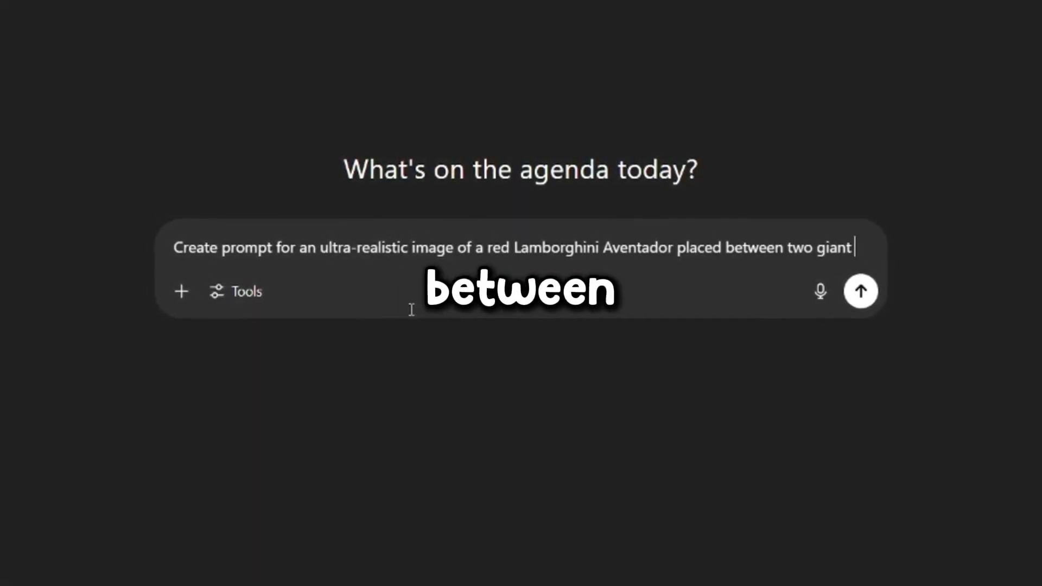
text(ing, high contrast, and a)
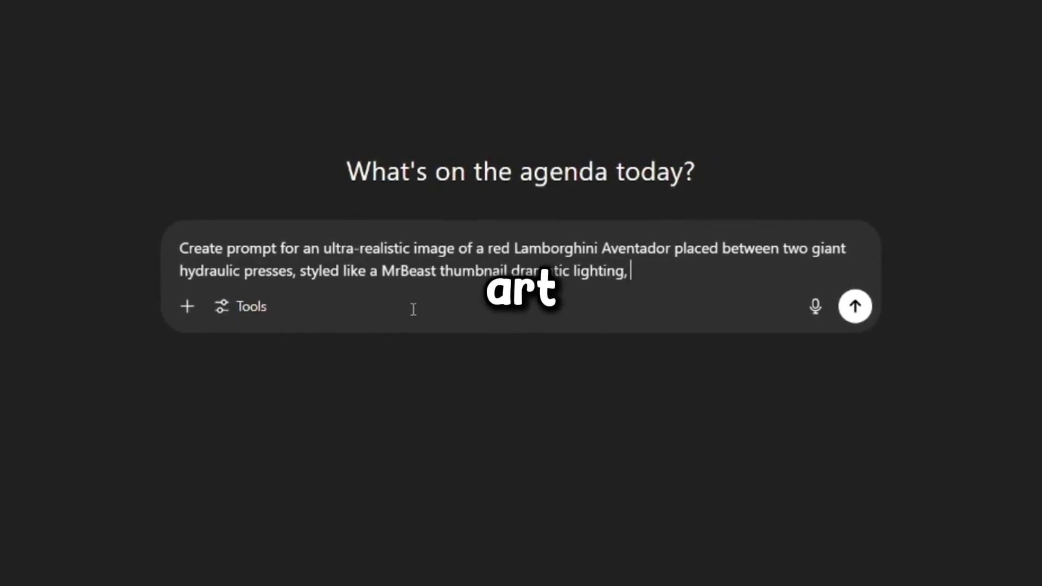
text( sense of suspe)
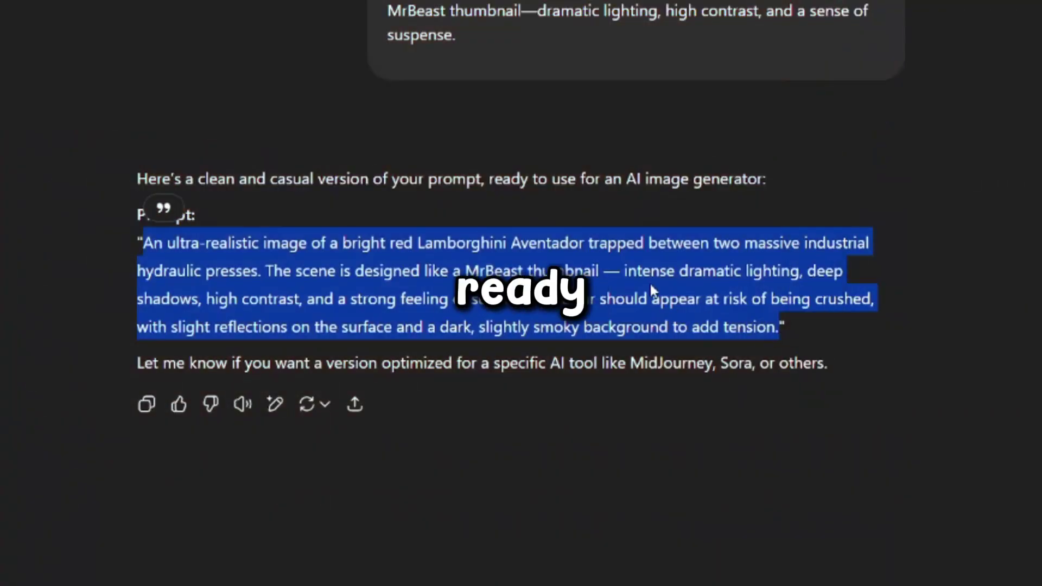
Copy the prompt from ChatGPT's reply and submit it in Sora with type Image, aspect ratio 3:2 and four variations
right_click(651, 288)
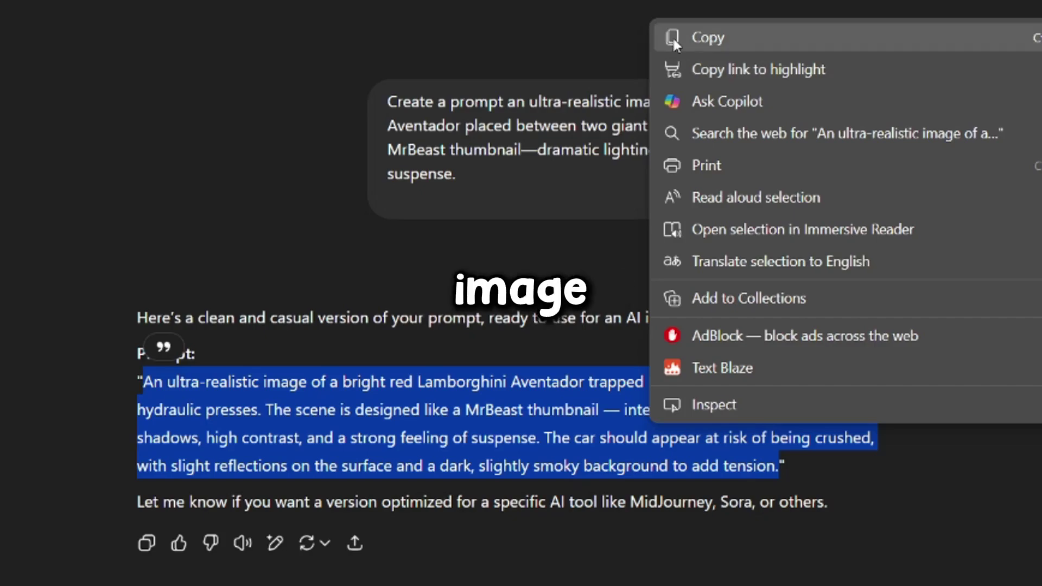
click(672, 35)
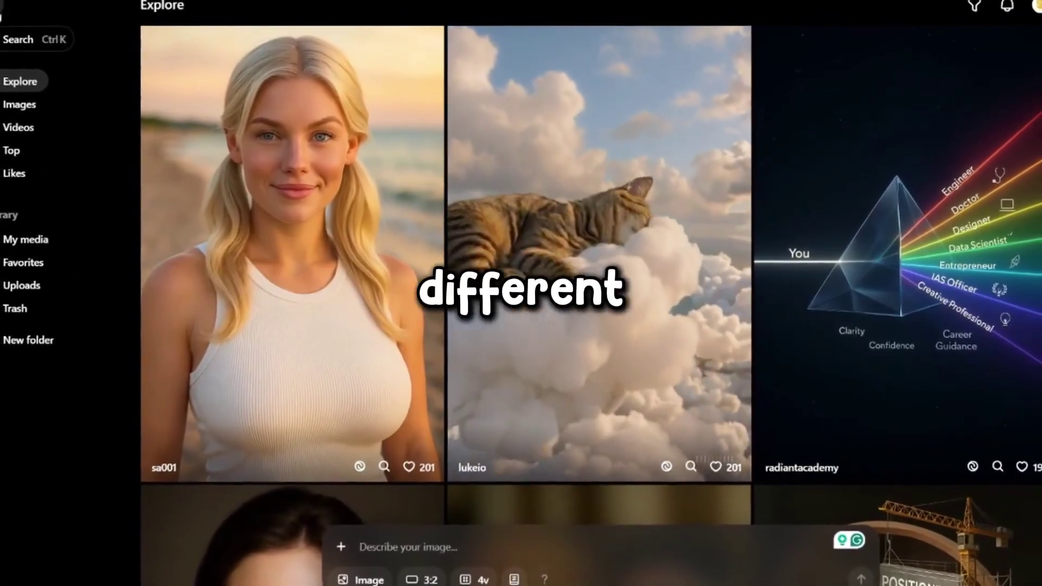
click(378, 573)
click(376, 569)
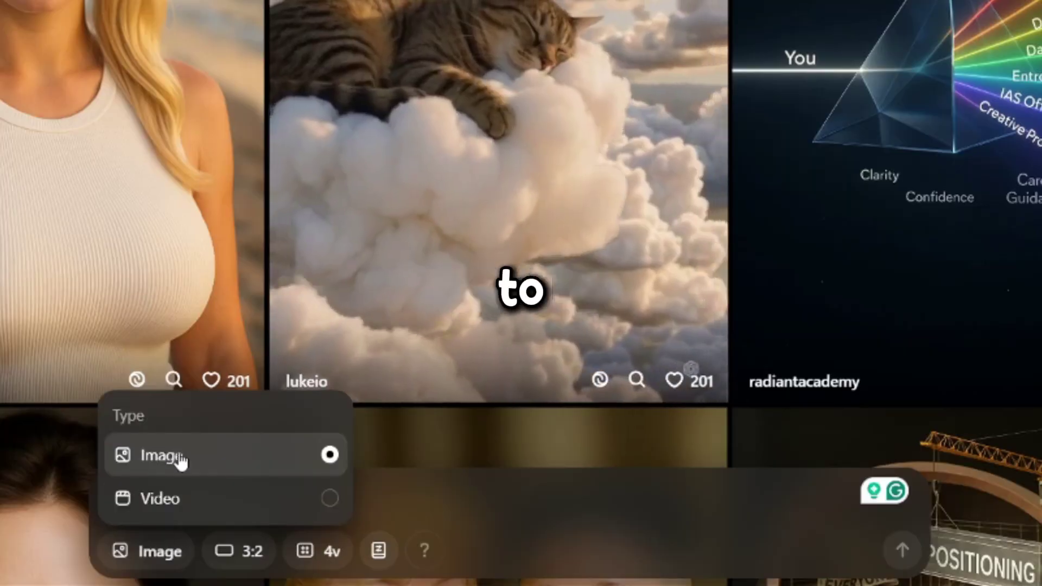
click(179, 459)
click(236, 550)
click(274, 419)
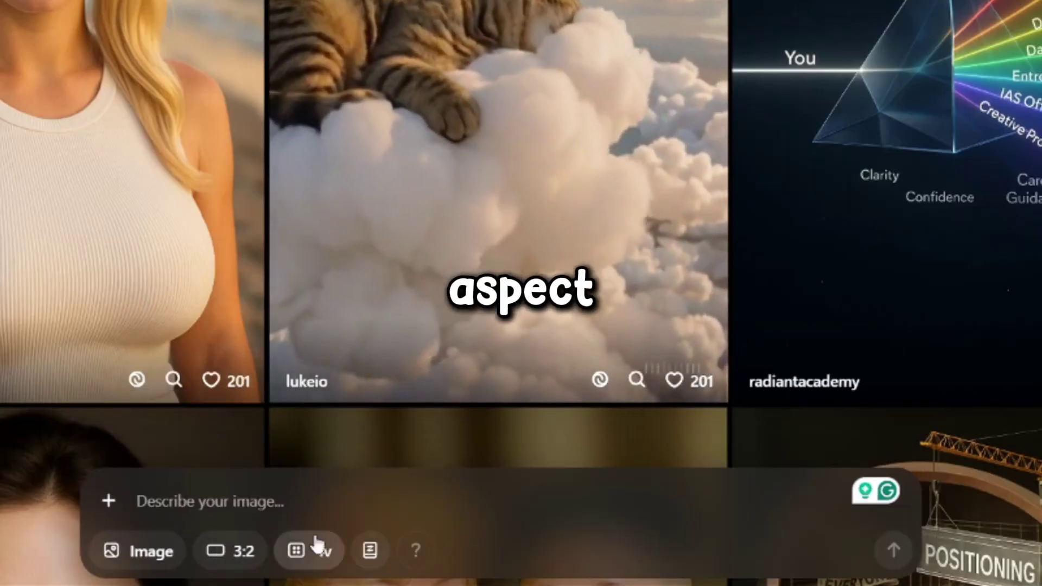
click(317, 545)
click(319, 549)
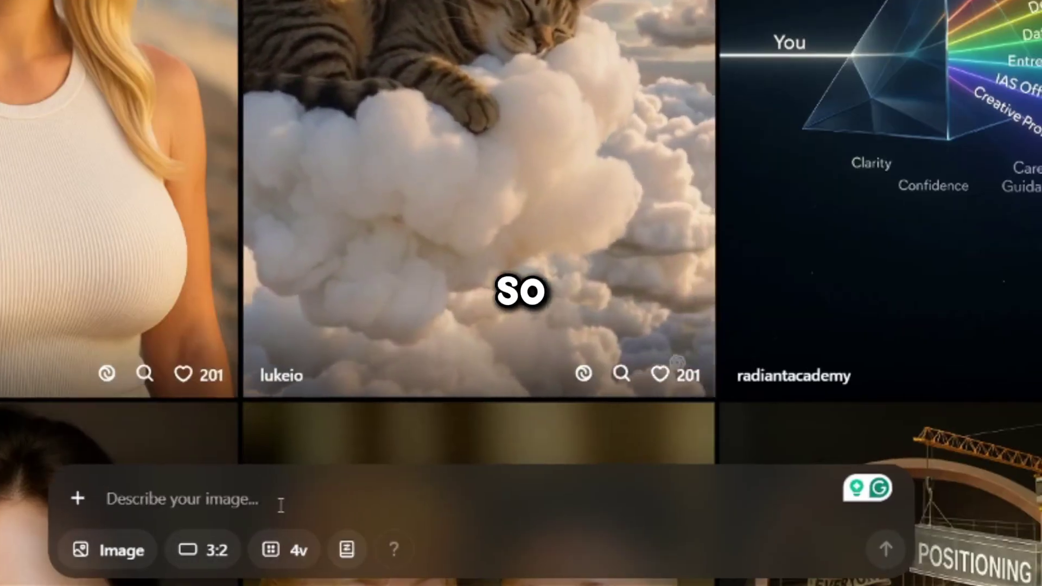
key(ctrl+v)
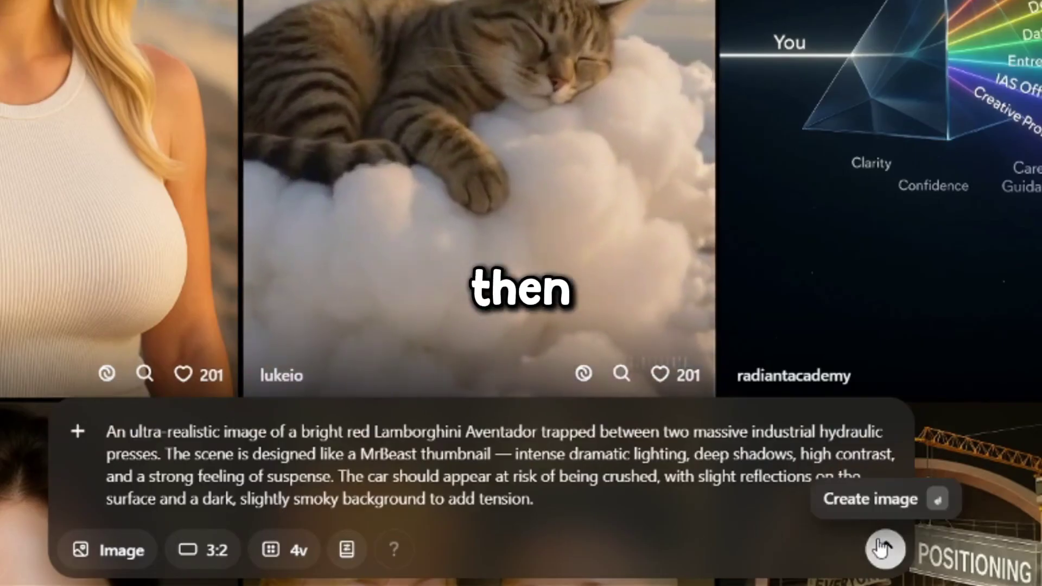
click(883, 548)
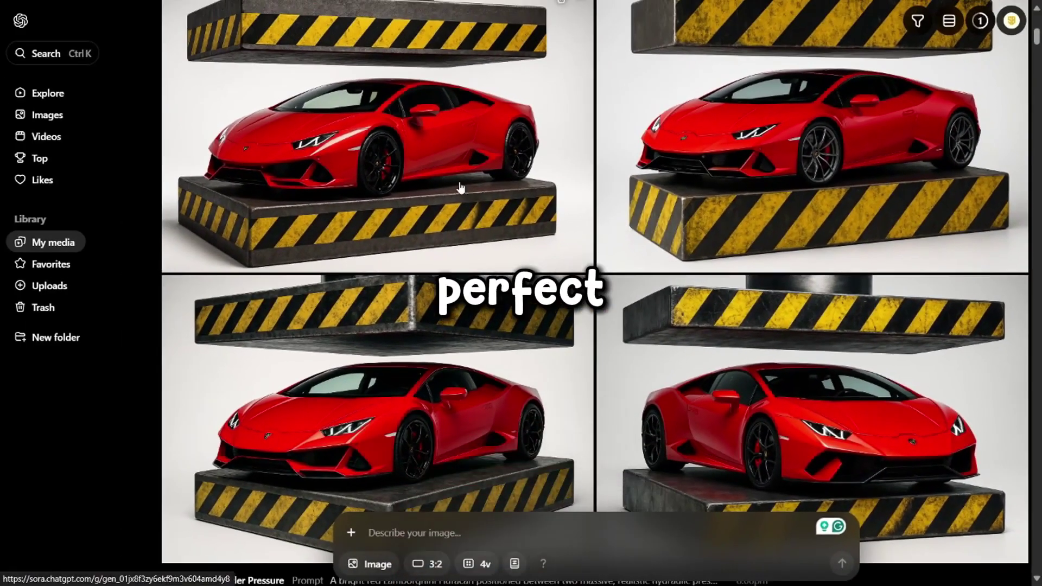
Open a generated car image and examine it up close in the photo viewer
click(459, 187)
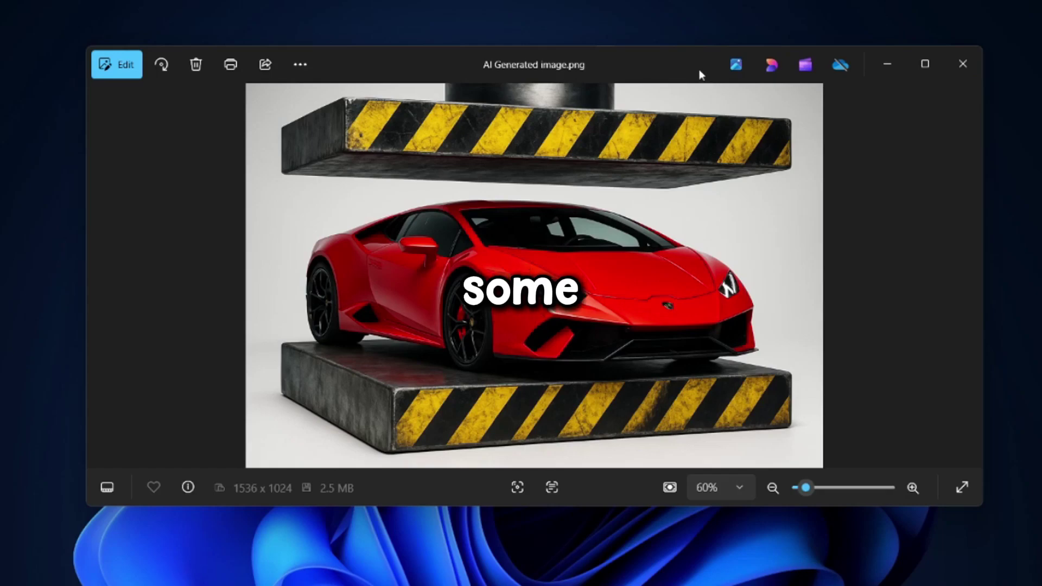
drag(699, 69, 682, 69)
scroll(552, 328, up, 1)
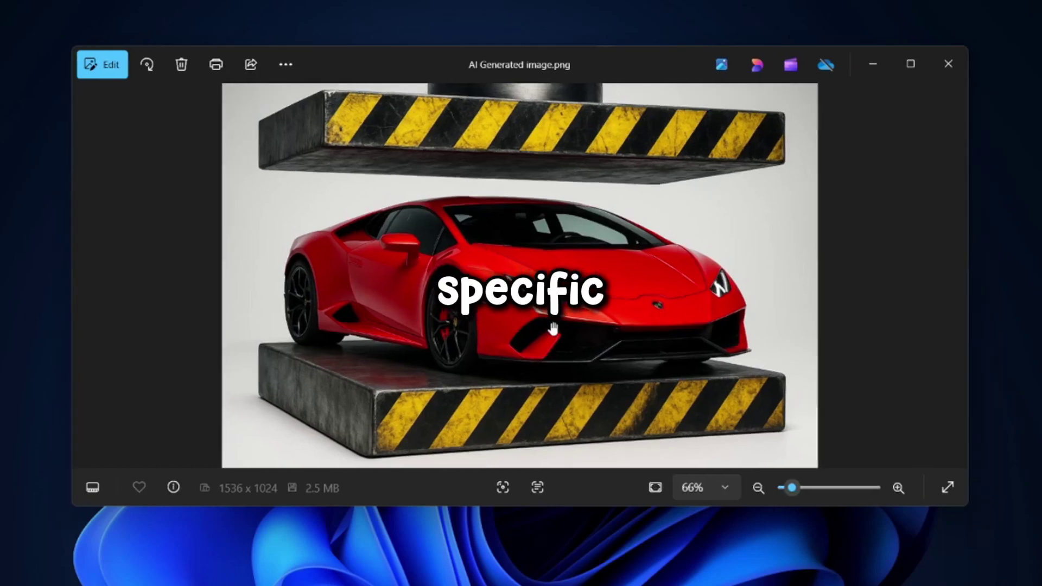
scroll(552, 325, up, 1)
scroll(552, 323, down, 1)
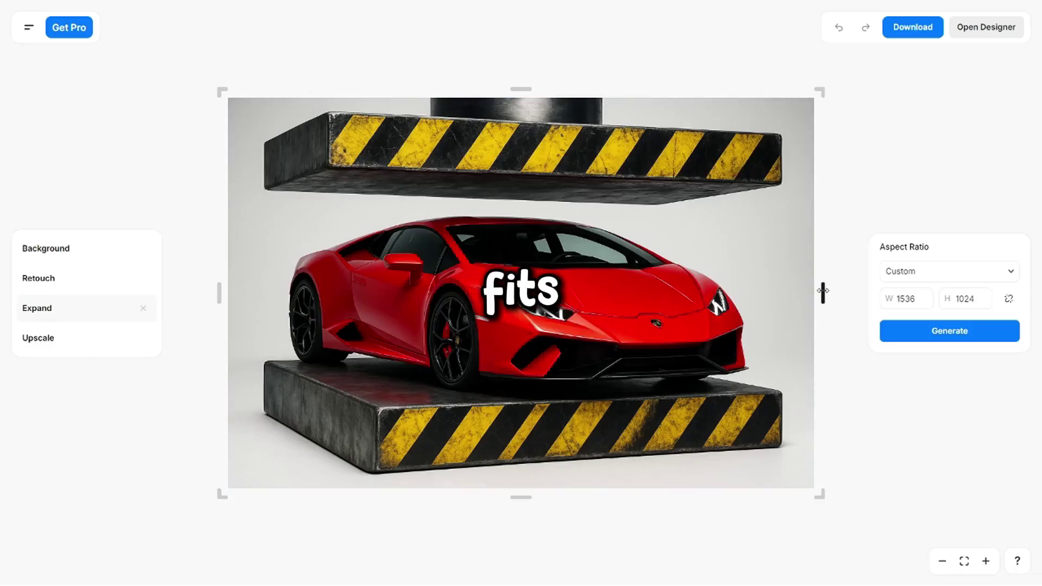
In the online image editor, expand the car image on its right side to 2096 × 1024 and generate the fill
drag(823, 292, 899, 291)
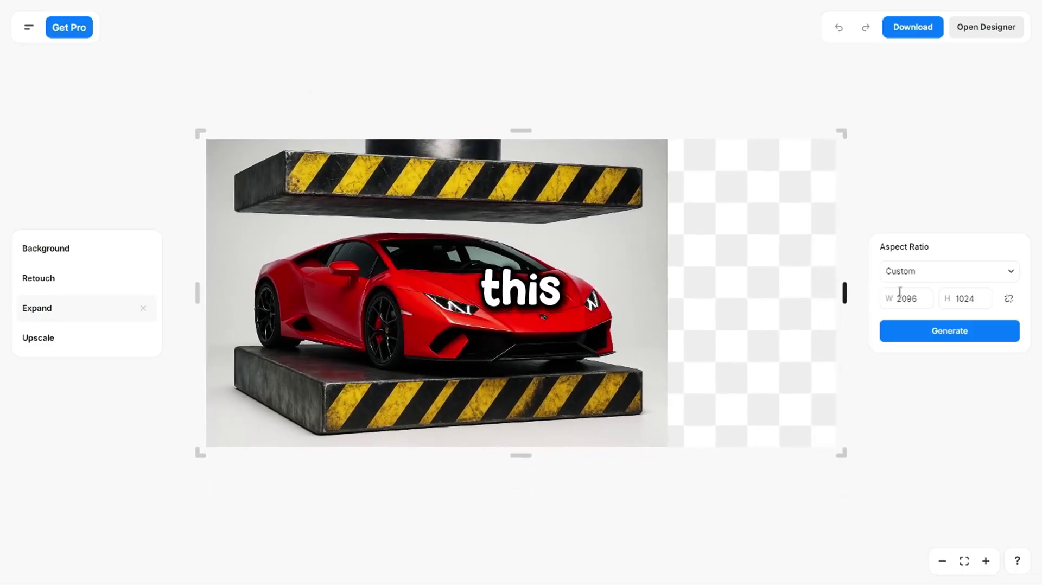
click(917, 331)
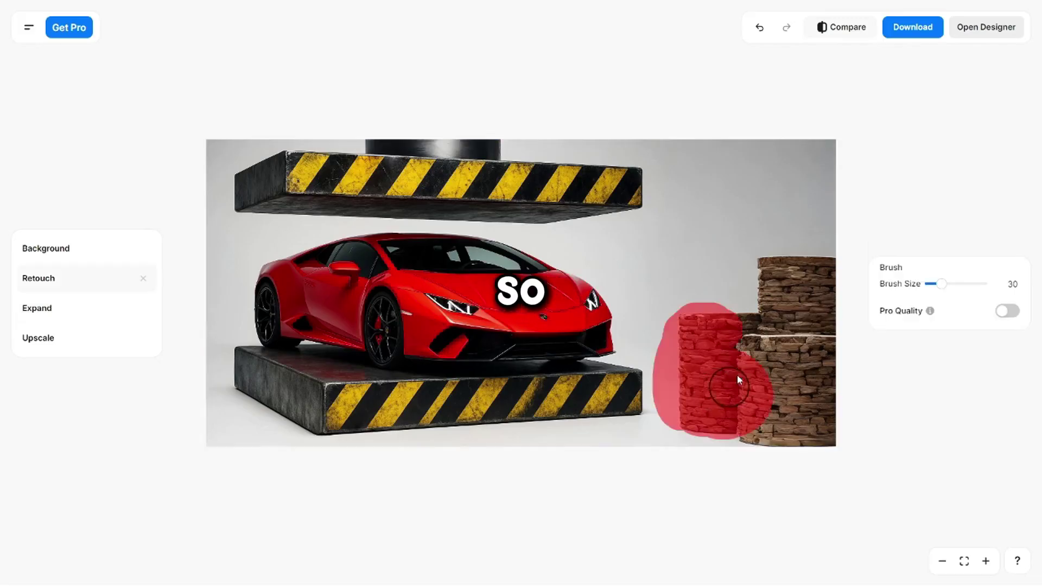
Paint over the stacked brick columns with the Retouch brush, erase them, and download the image
mouse_move(736, 374)
mouse_down()
mouse_move(739, 323)
mouse_move(780, 258)
mouse_move(827, 334)
mouse_move(790, 433)
mouse_move(770, 382)
mouse_move(800, 277)
mouse_move(842, 326)
mouse_up()
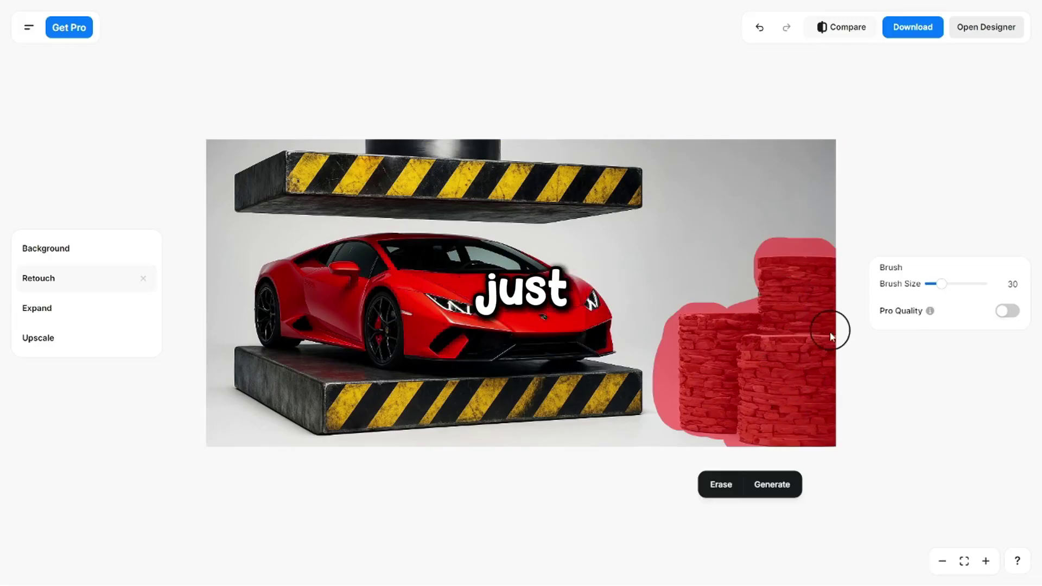
click(737, 491)
click(893, 34)
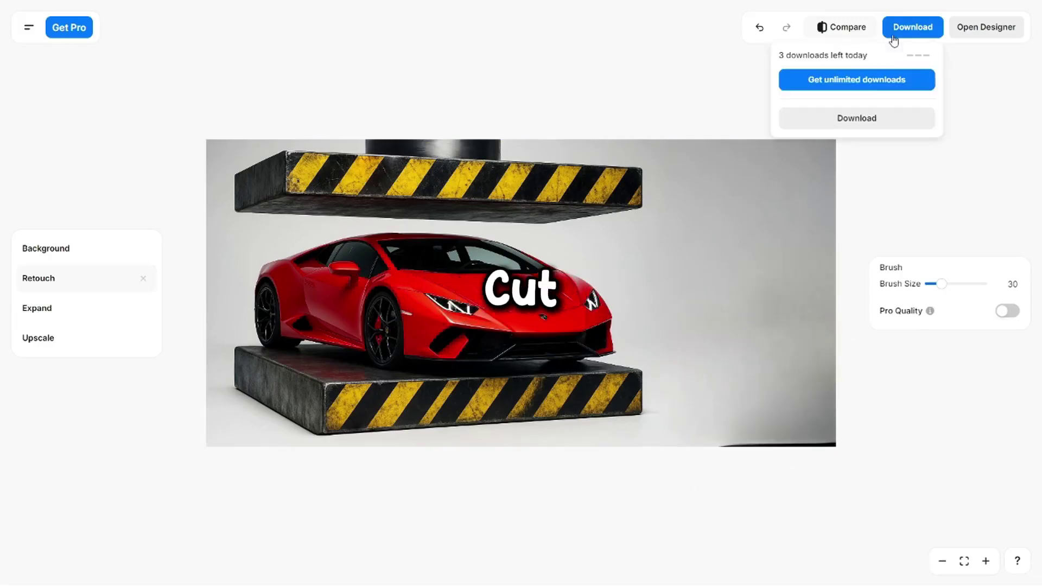
click(875, 119)
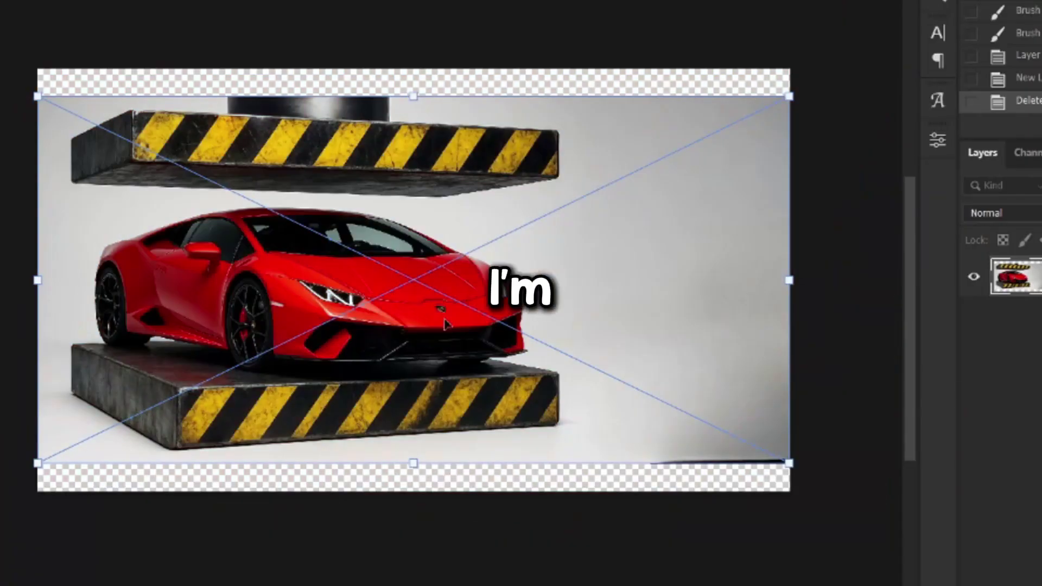
In Photoshop, flip the placed car image horizontally and enlarge it to cover the whole canvas
right_click(446, 2)
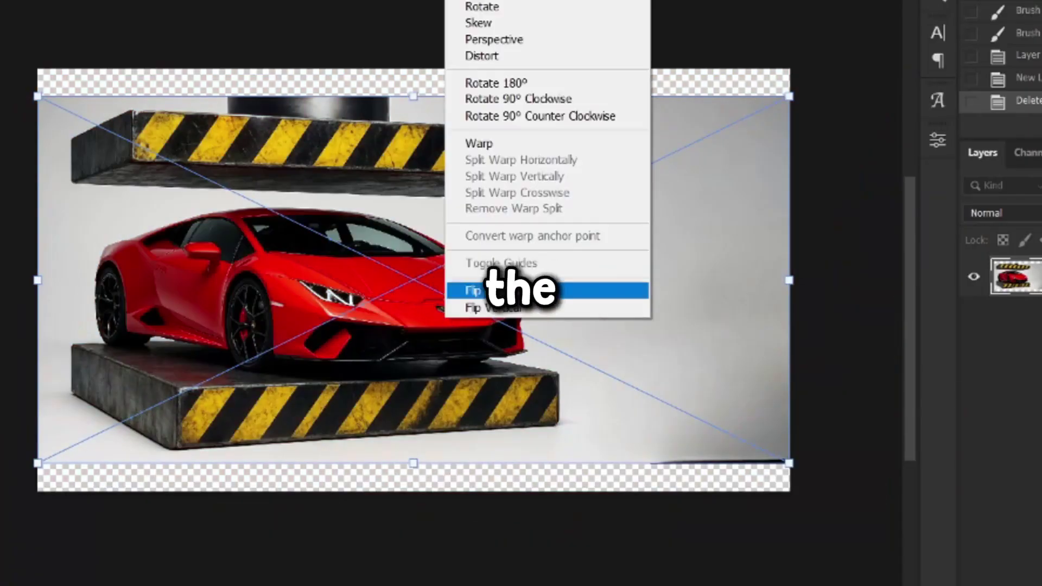
click(480, 291)
drag(29, 465, 1, 502)
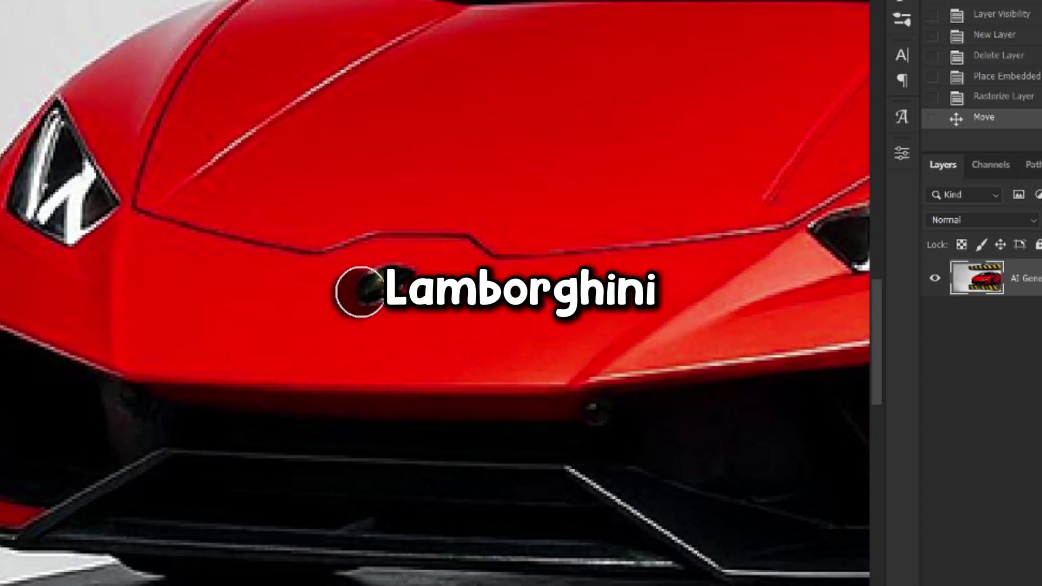
Remove the Lamborghini badge from the car's hood with the Spot Healing Brush
click(391, 282)
scroll(337, 232, down, 5)
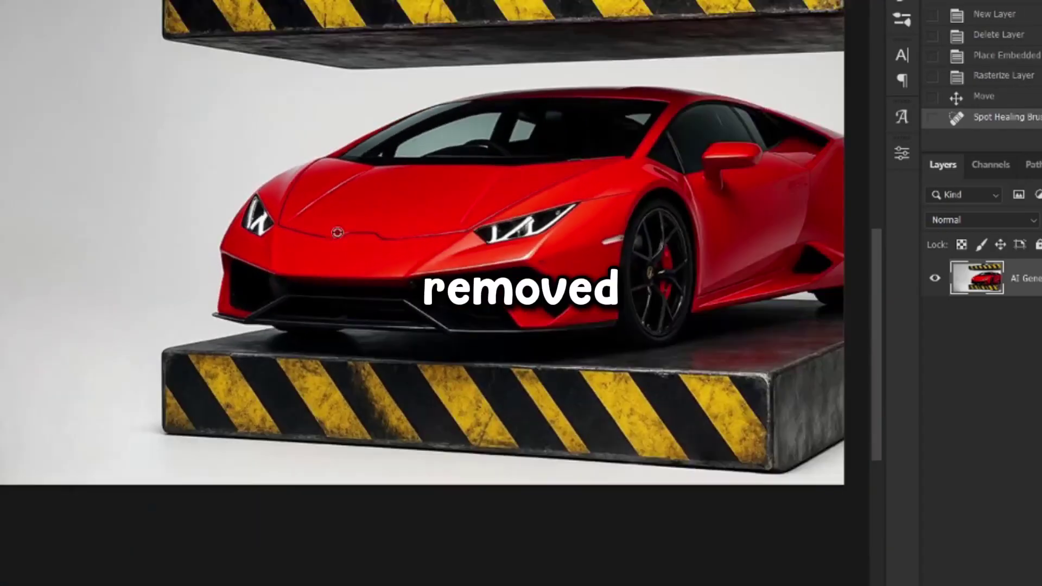
scroll(337, 232, down, 2)
drag(416, 230, 434, 261)
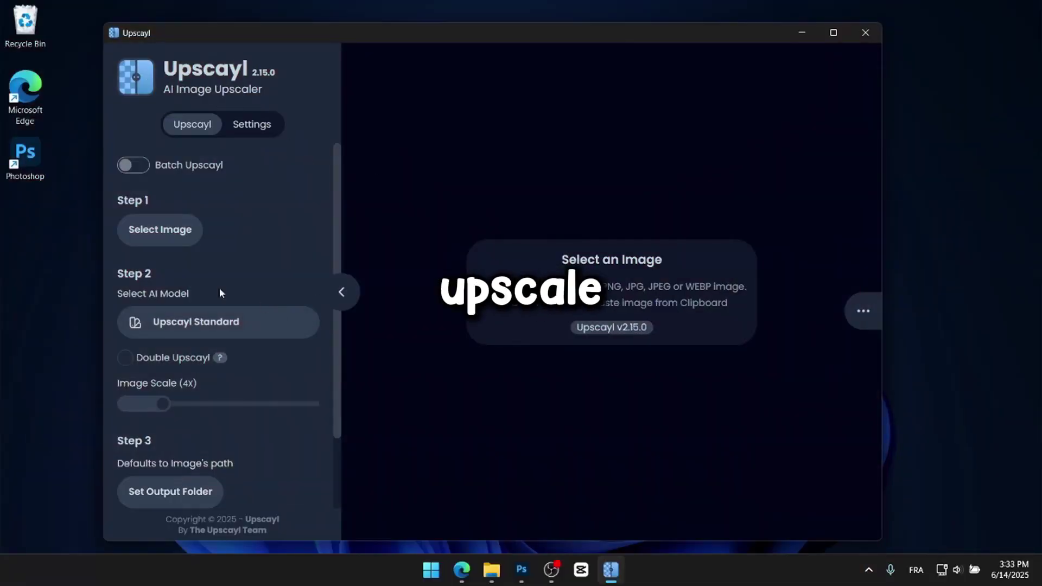
Upscale the Mr Beast Thumbnail 1 image in Upscayl with the Upscayl Standard model at 4X
click(146, 241)
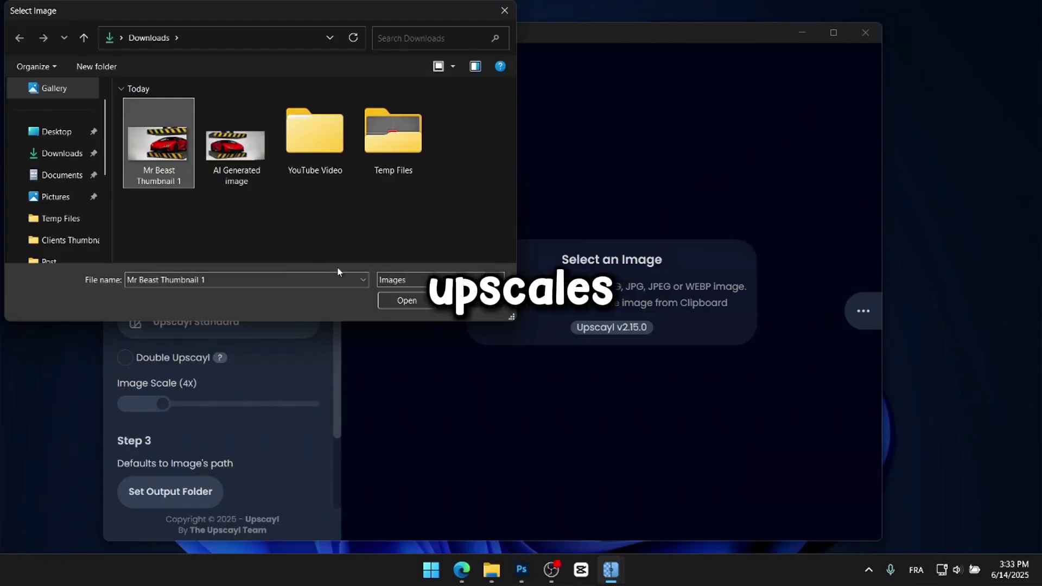
click(395, 301)
scroll(235, 342, down, 2)
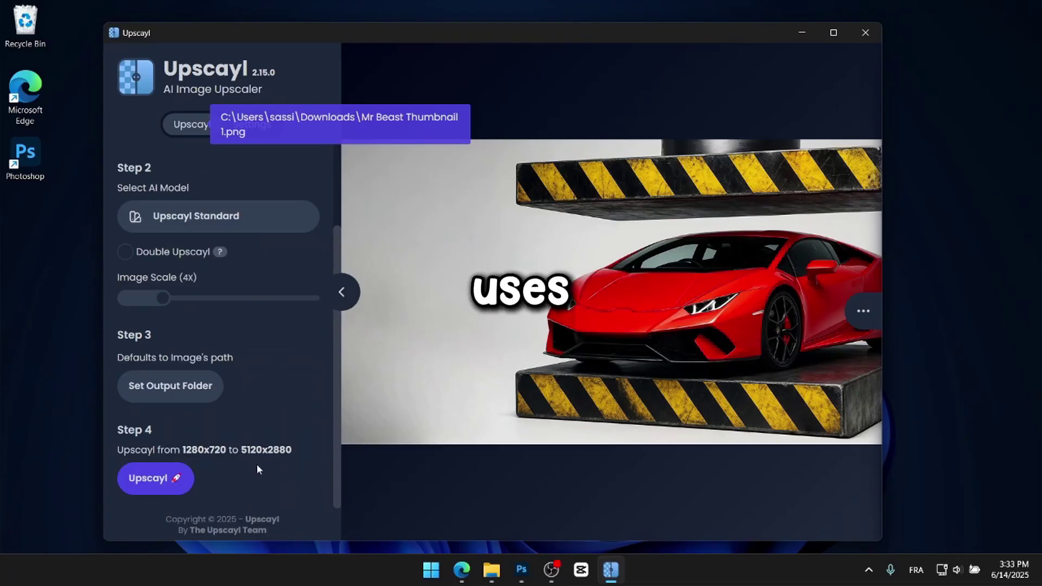
click(168, 483)
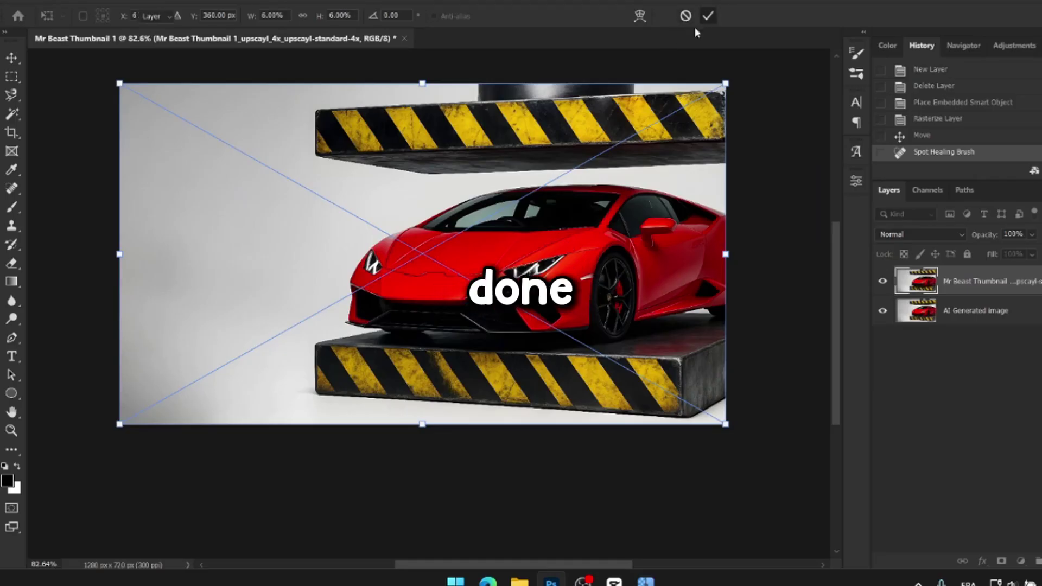
Place the upscaled image above the original layer in Photoshop and toggle its visibility to compare the detail
click(707, 16)
scroll(353, 280, up, 5)
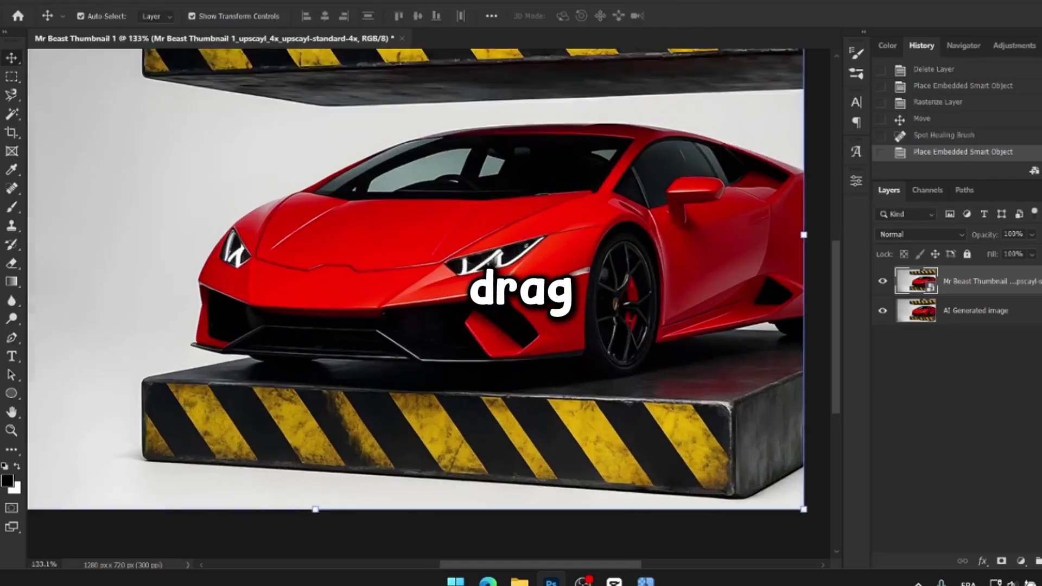
click(881, 282)
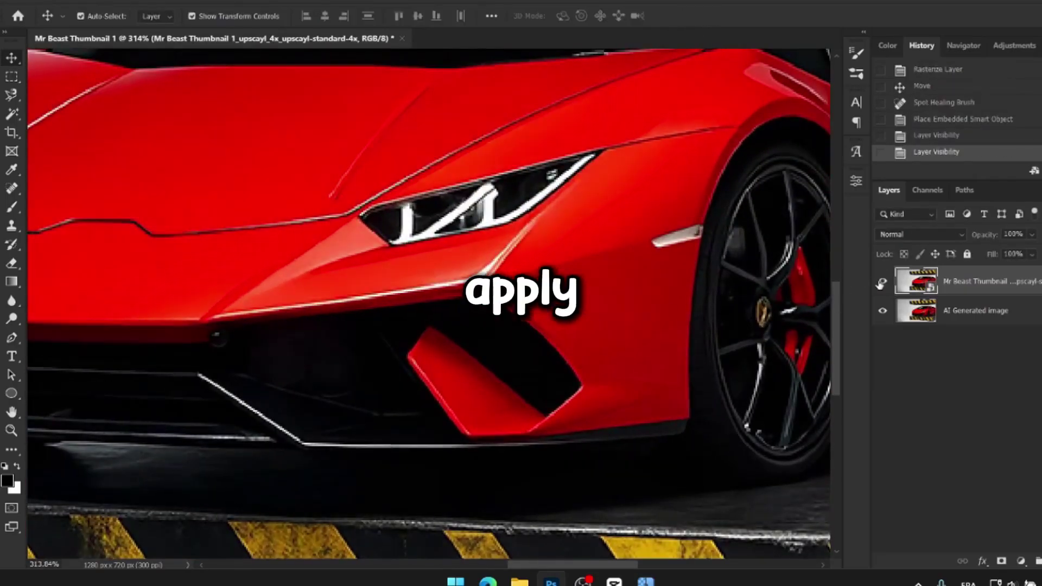
Set Sharpening to 34 for the upscaled car image in the Camera Raw filter
drag(891, 226, 924, 228)
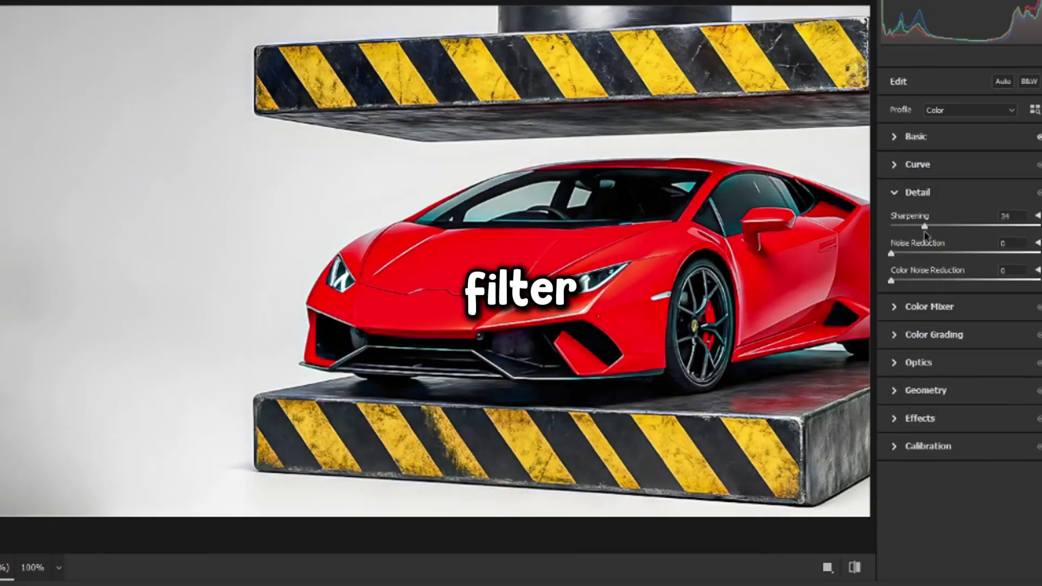
key(ctrl+0)
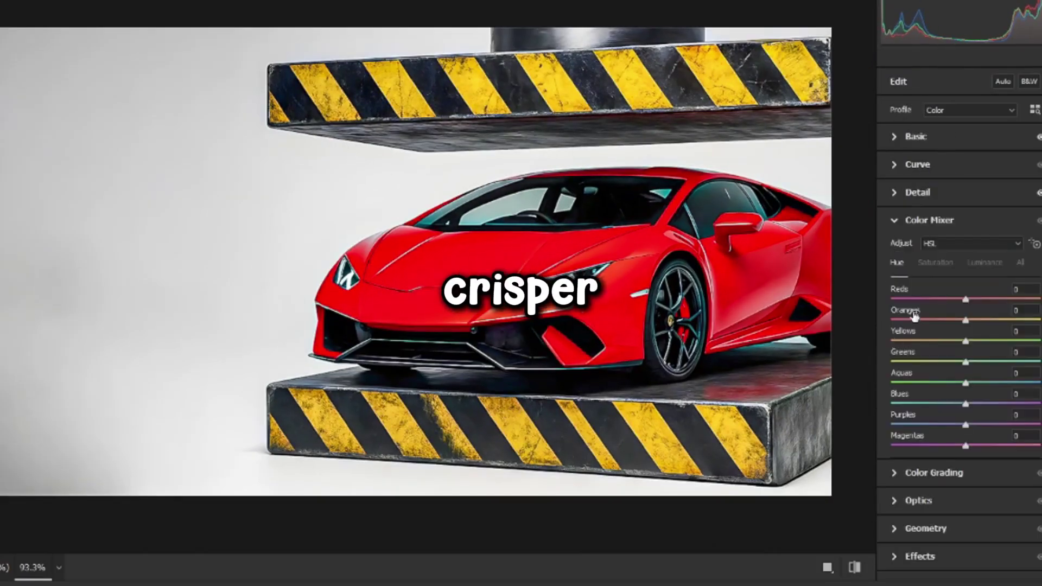
Shift the Reds and Oranges hues in the Color Mixer to recolor the red car yellow
drag(965, 299, 1040, 299)
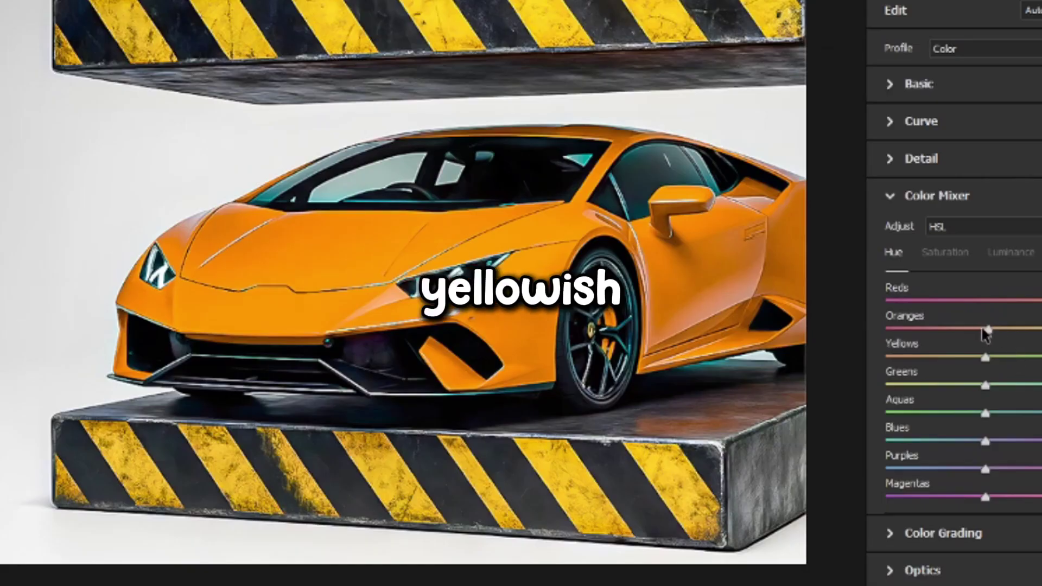
drag(985, 329, 1016, 329)
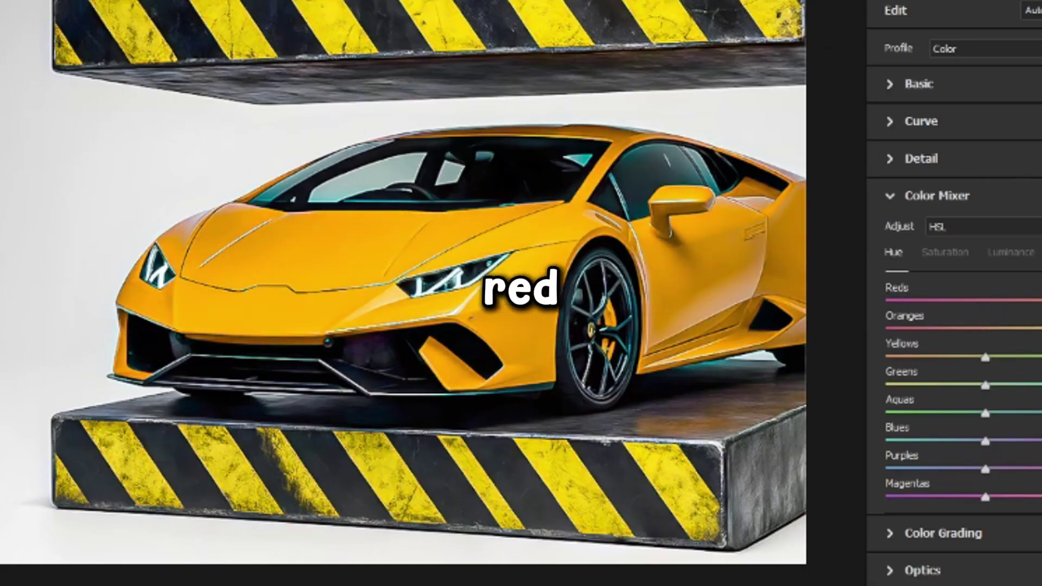
Place the MrBeast portrait on the empty left side of the thumbnail beside the presses
key(alt)
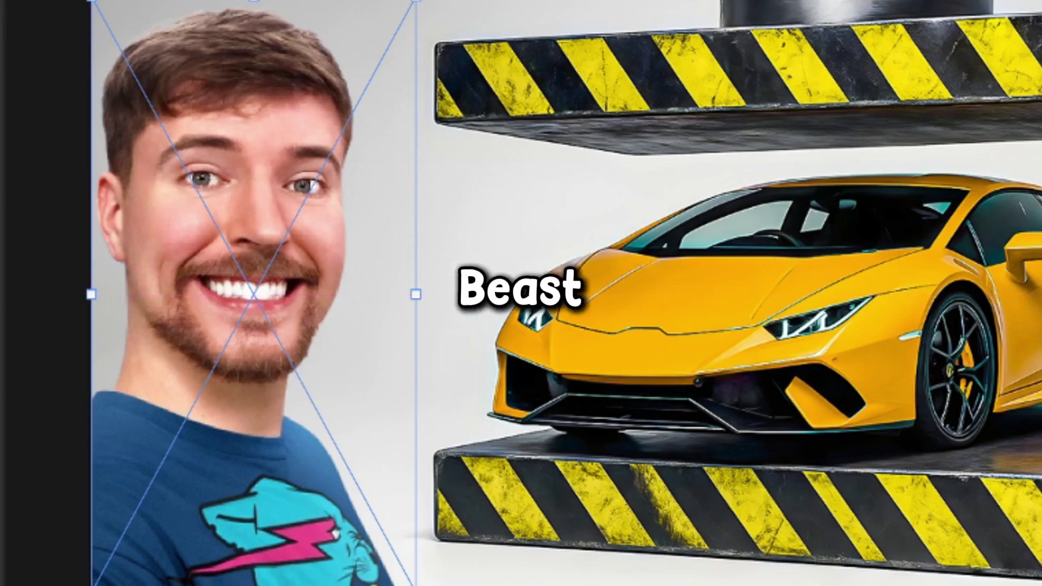
key(Return)
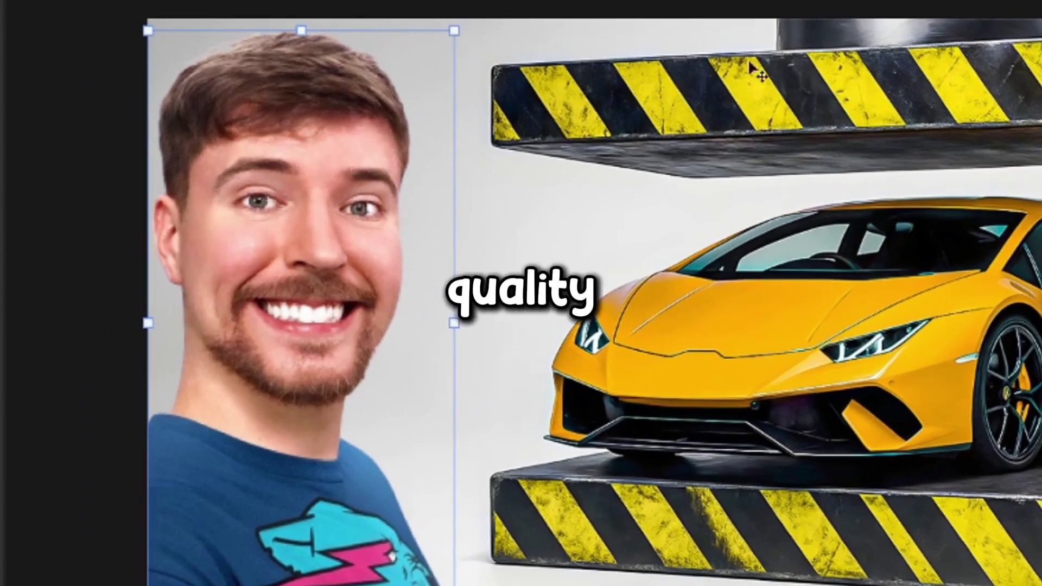
Set the Inner Glow color of the upscaled face copy to white, ffffff
key(b)
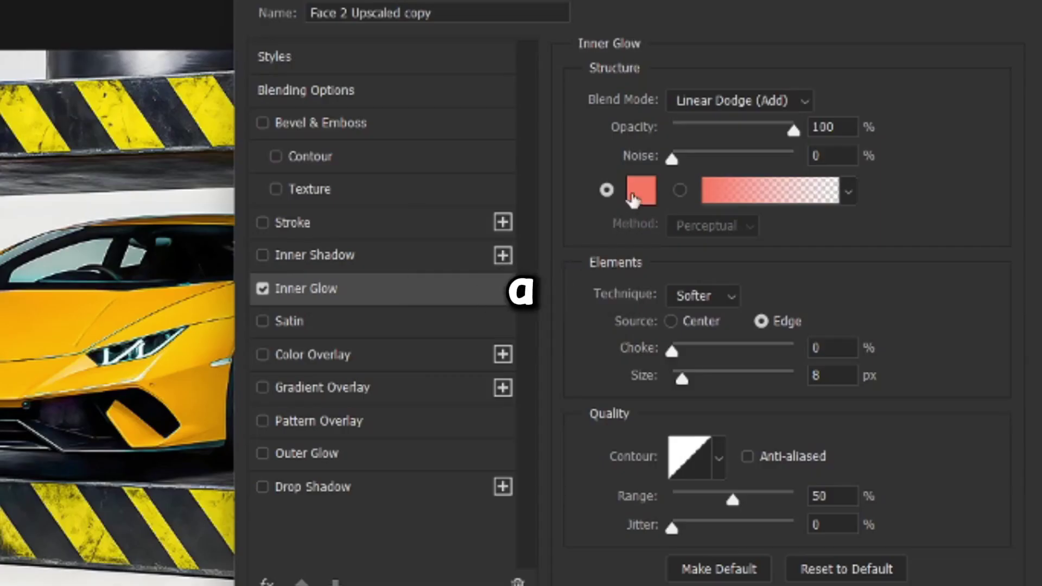
click(640, 449)
text(ffffff)
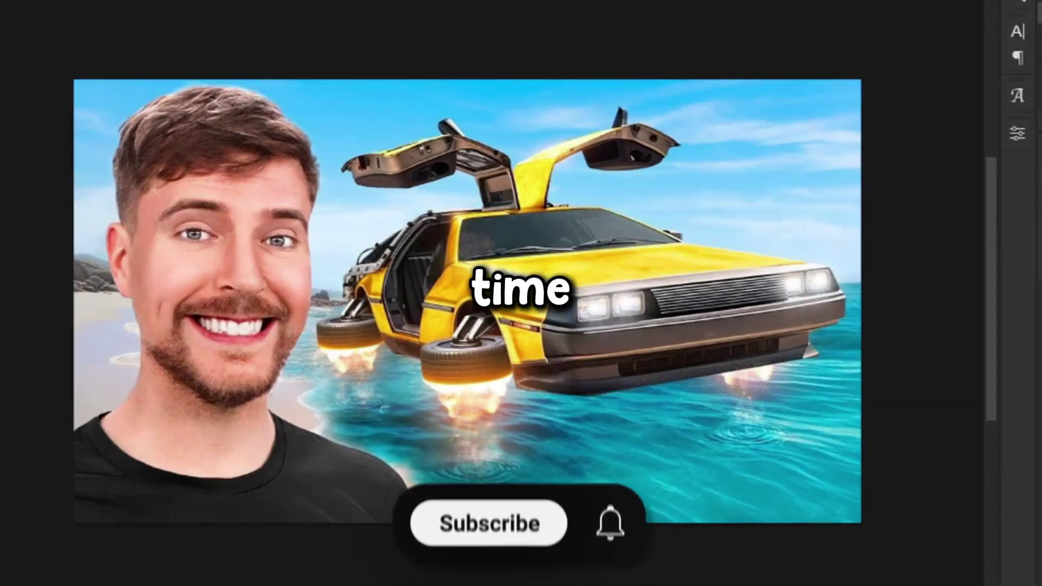
Switch to ChatGPT and write a request to generate a prompt for an image of a golden lambo floating
key(ctrl+t)
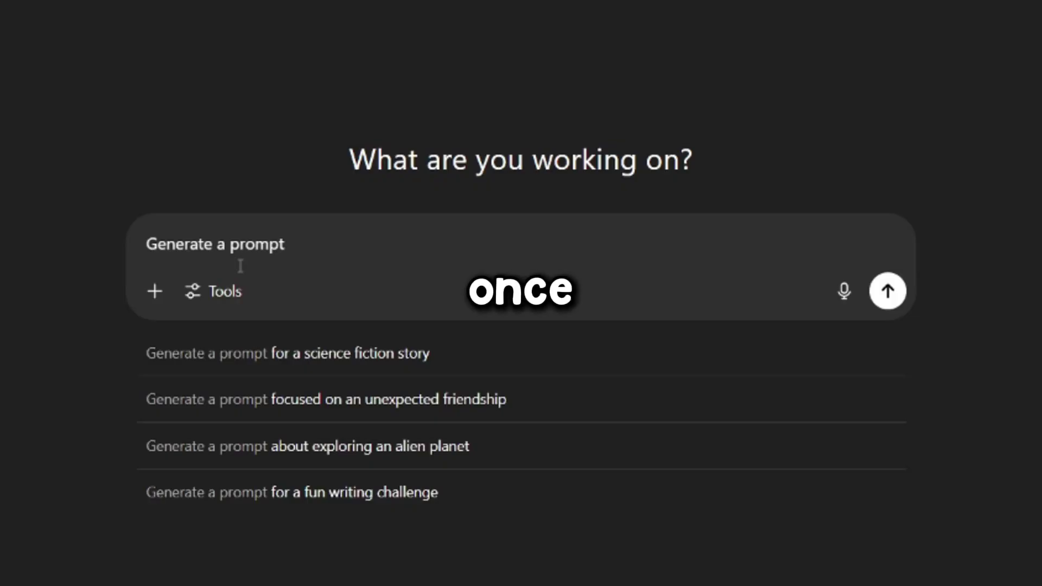
text(n image)
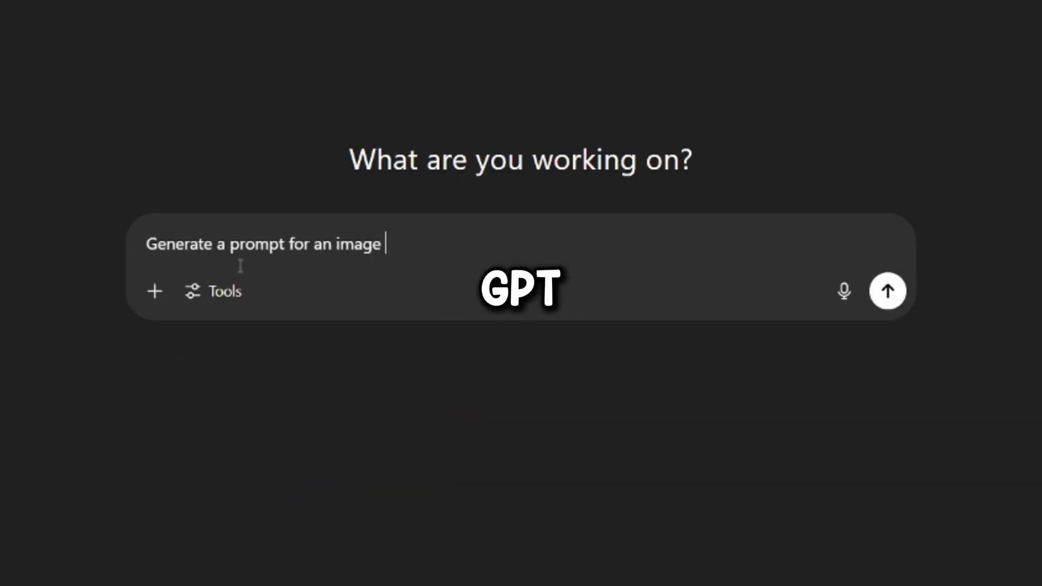
text( of a lam)
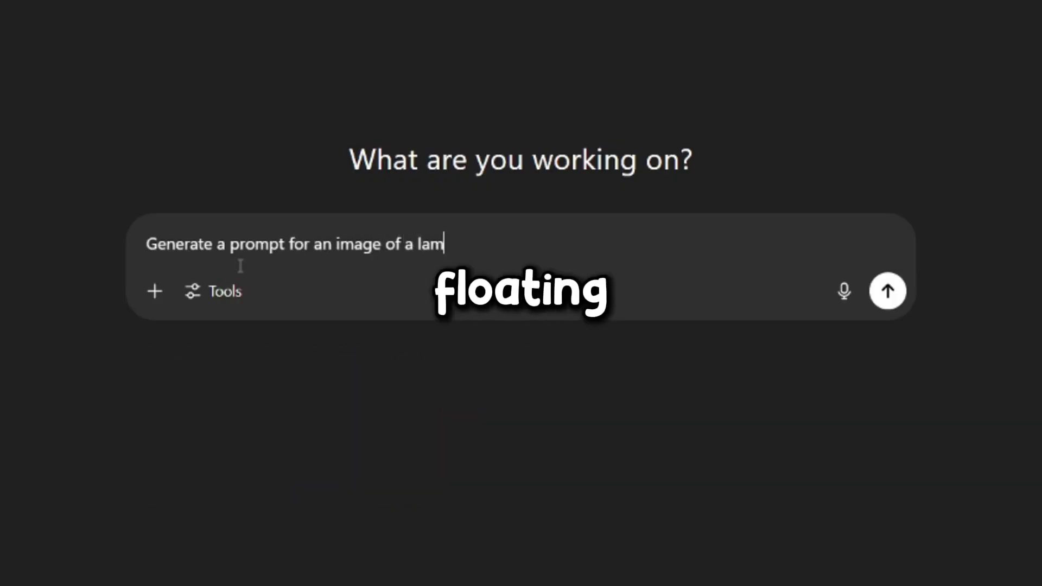
text(bo a )
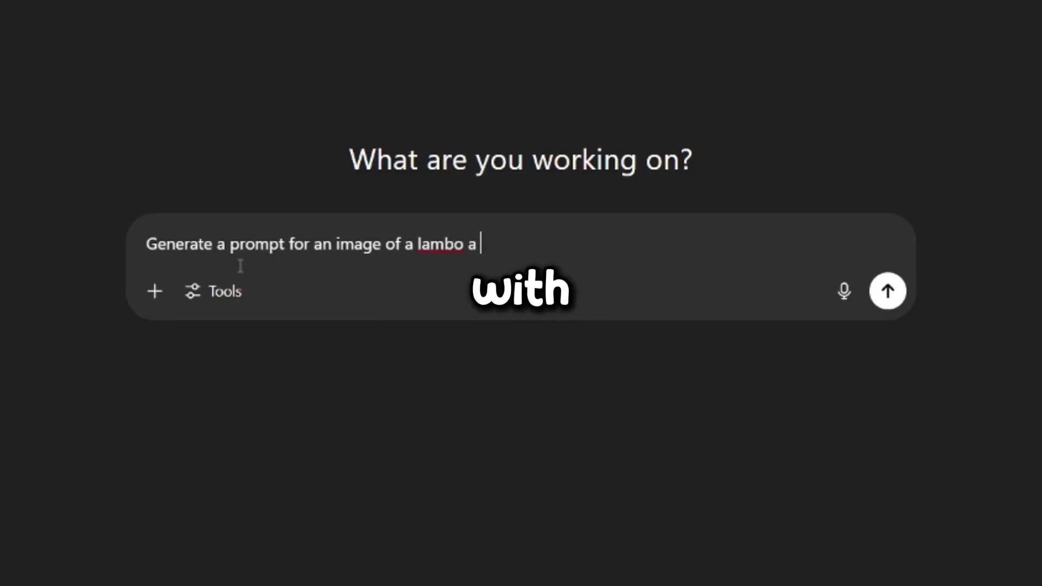
text(golden one f)
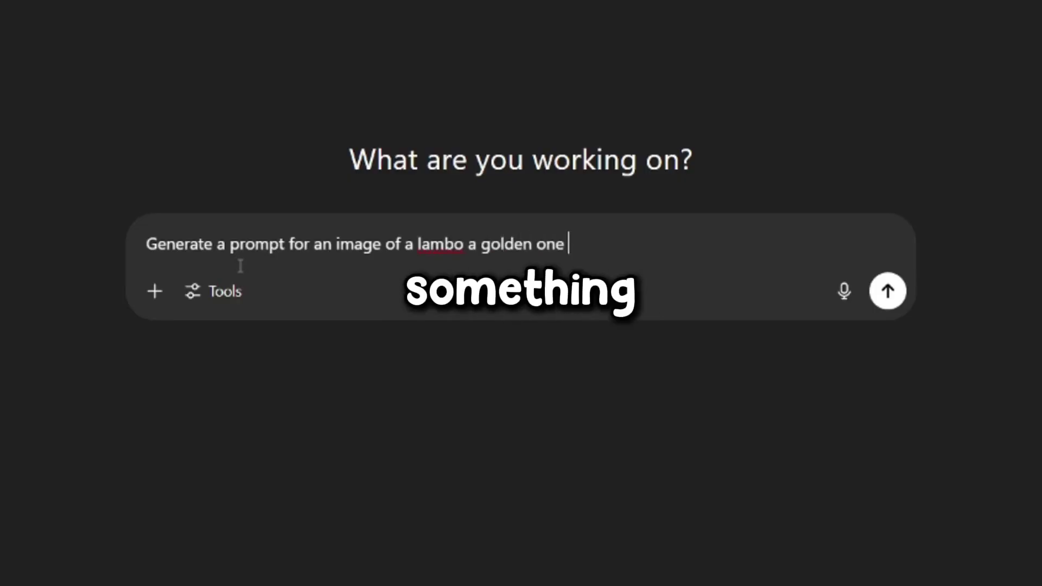
text(loating in d)
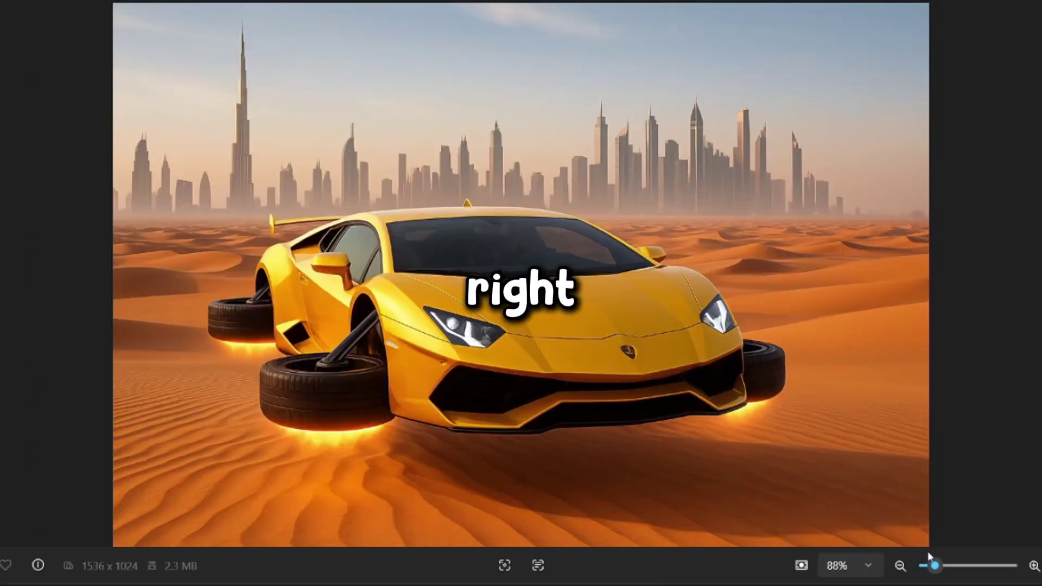
Check the generated floating Lamborghini image and brush over it in Photoshop with a soft 326 px brush at 0% hardness
drag(930, 565, 932, 565)
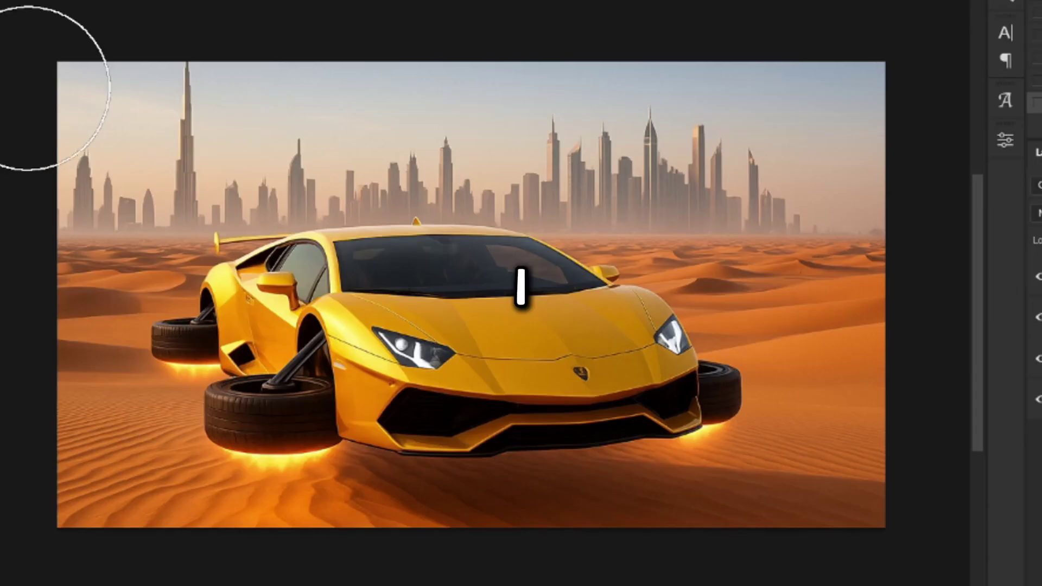
right_click(145, 116)
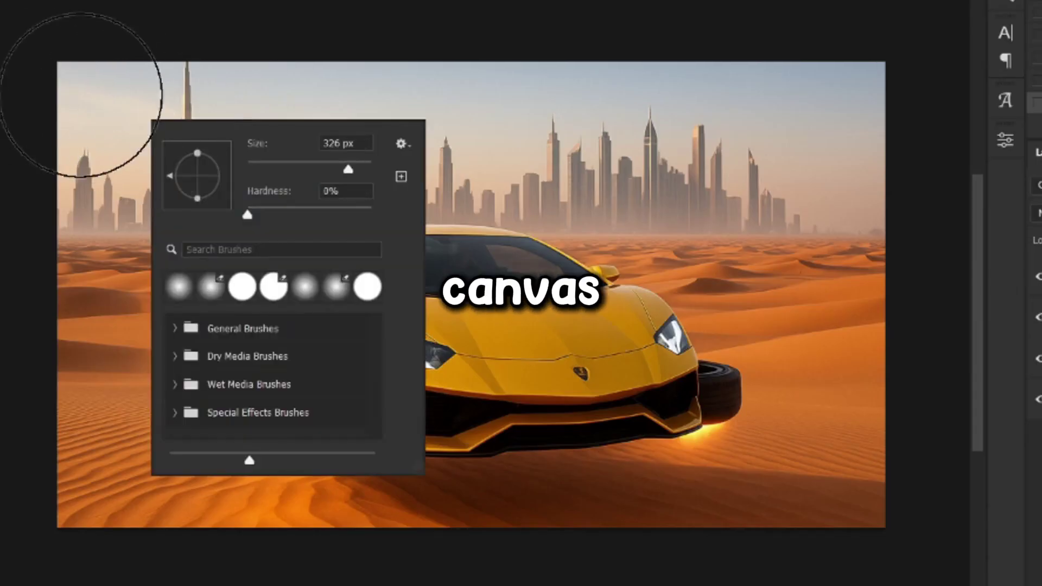
mouse_move(82, 95)
mouse_down()
mouse_move(105, 23)
mouse_move(28, 268)
mouse_move(559, 54)
mouse_move(151, 500)
mouse_move(465, 372)
mouse_move(802, 35)
mouse_move(668, 559)
mouse_up()
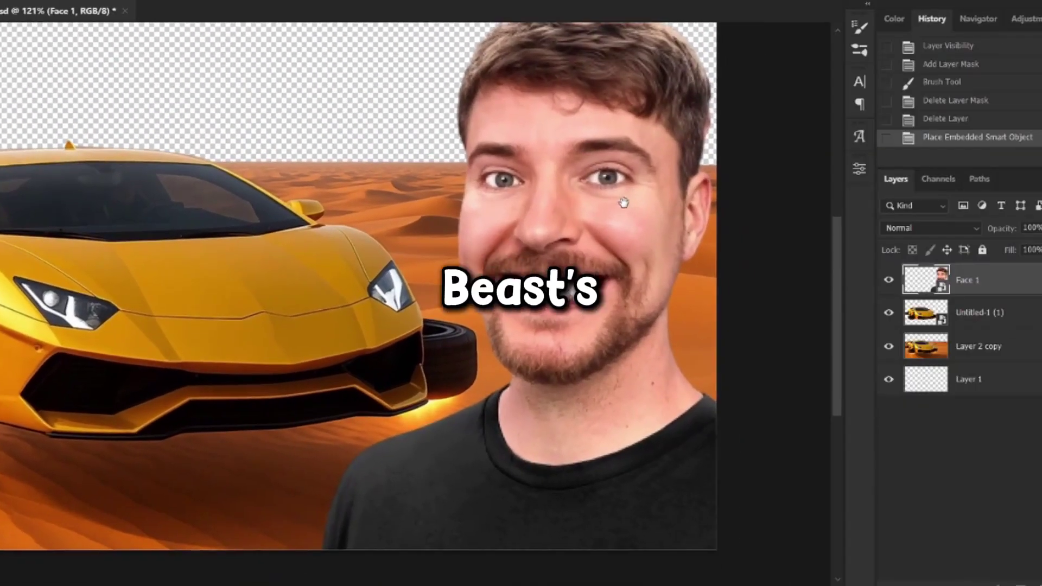
Apply a white Linear Dodge (Add) Inner Glow at 32% opacity and 7 px to the upscaled face copy and merge it with a new layer
mouse_move(623, 203)
mouse_down()
mouse_move(609, 227)
mouse_move(614, 268)
mouse_up()
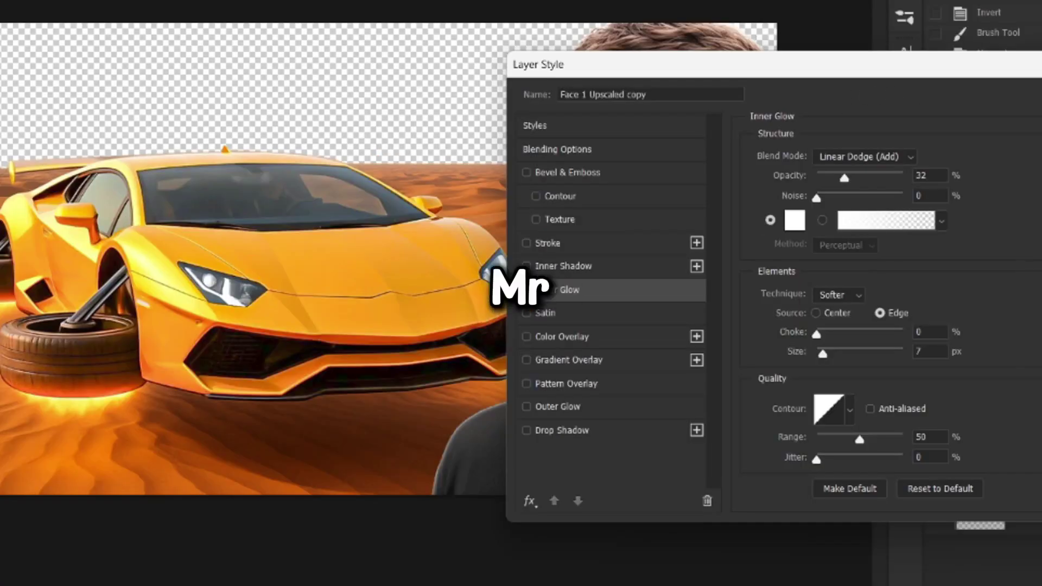
key(Return)
key(ctrl+shift+alt+n)
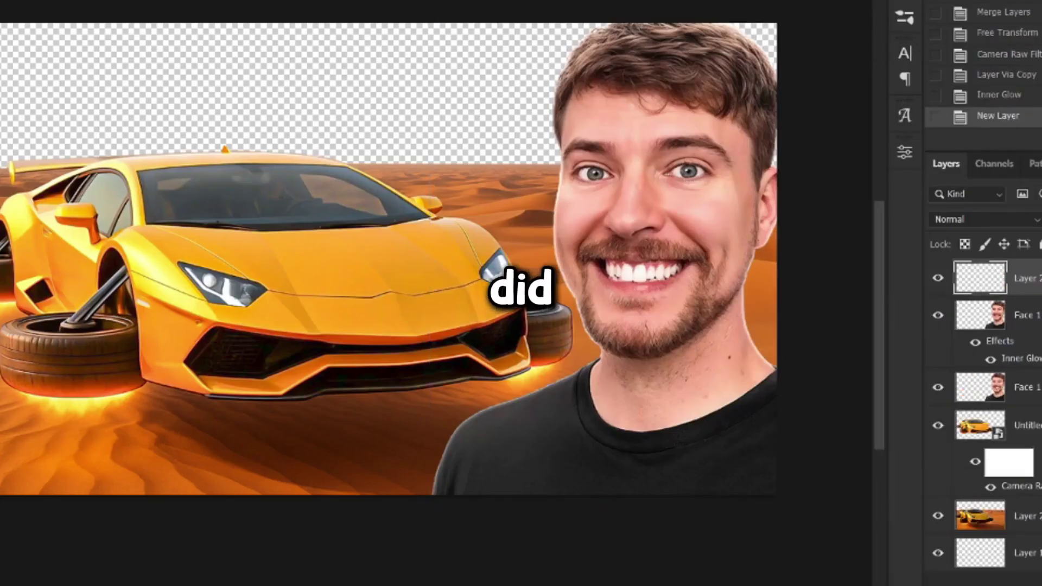
key(ctrl+e)
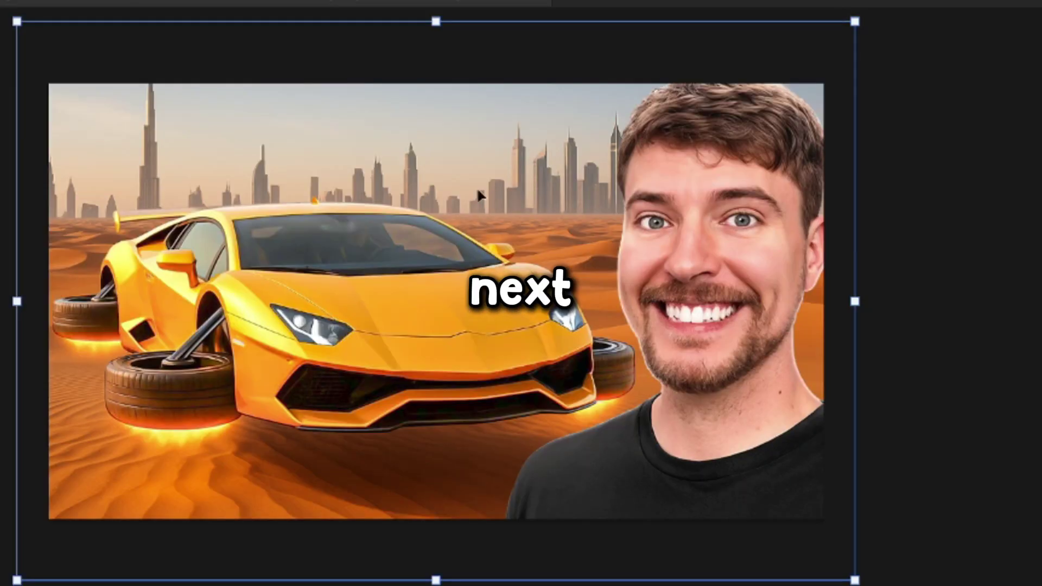
Position the skyline image behind the dunes and colorize it cyan with Hue/Saturation at hue +189, with layer opacity at 50%
drag(477, 191, 482, 180)
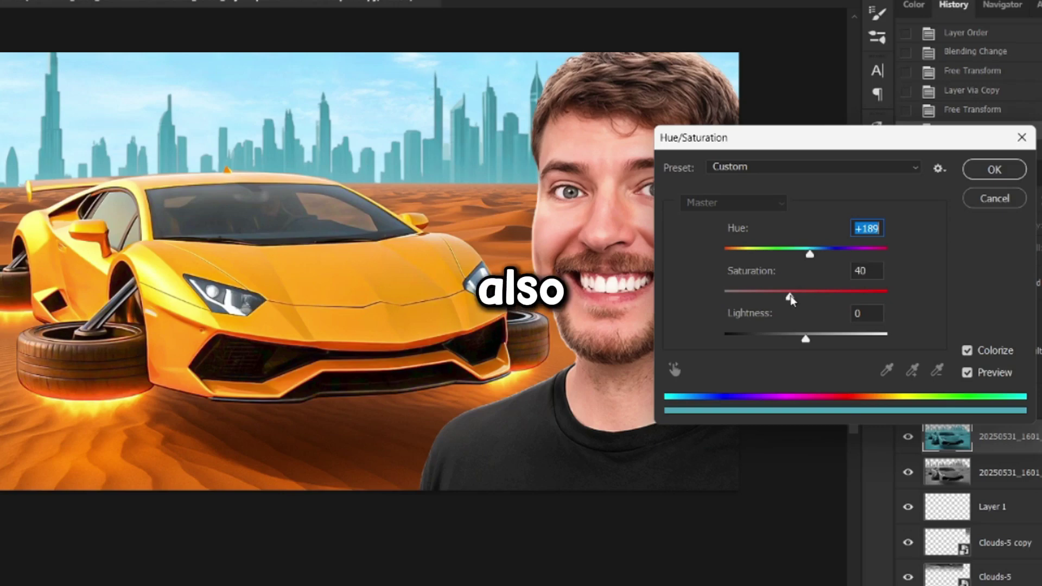
drag(790, 296, 787, 299)
click(994, 169)
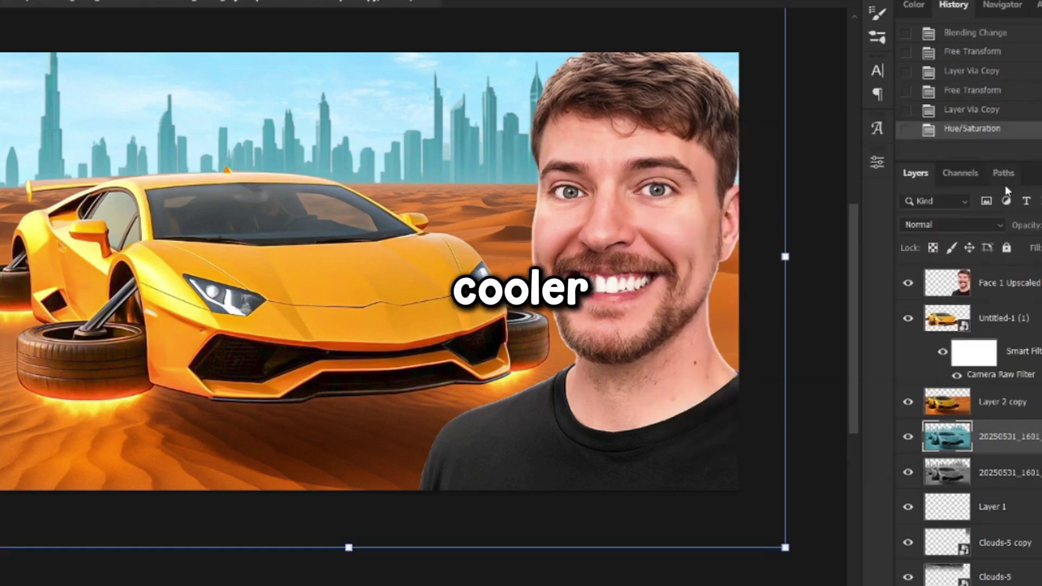
key(5)
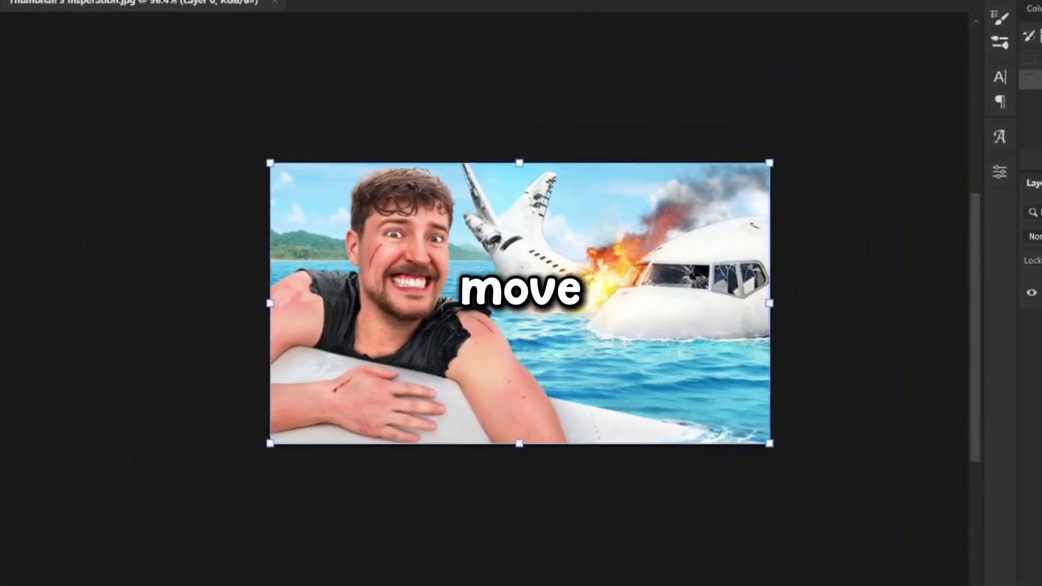
Review the plane-crash inspiration, switch to Sora and submit a prompt for an ultra-realistic MrBeast-style thumbnail of a split jet in the ocean with fire and smoke
scroll(570, 290, up, 3)
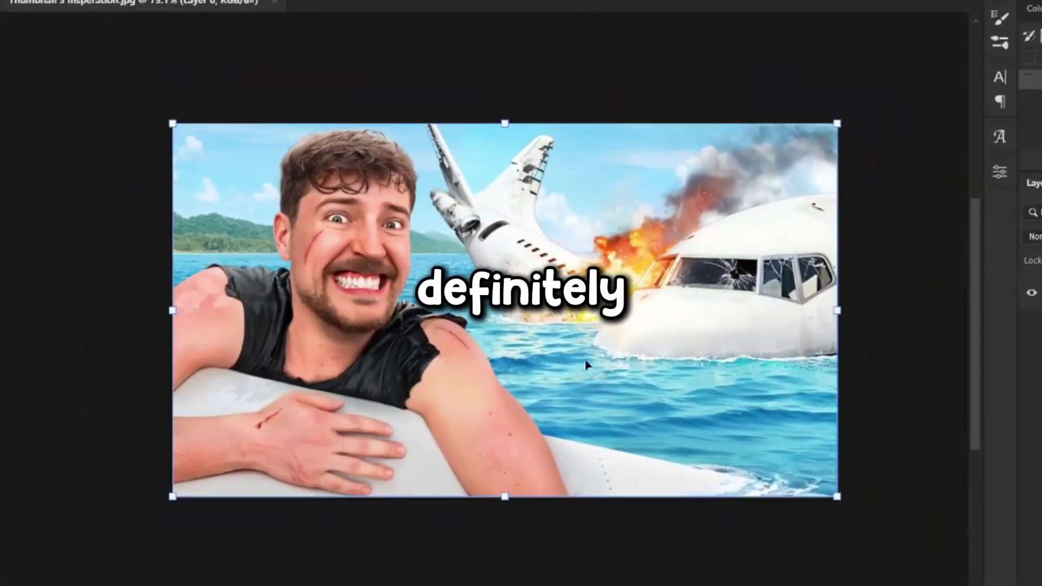
scroll(516, 387, up, 2)
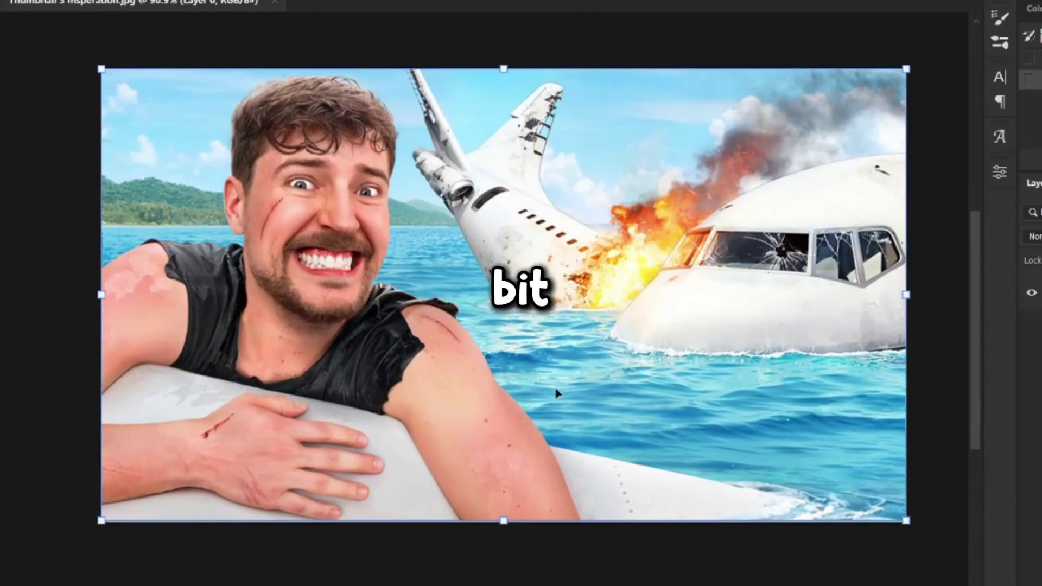
text(Ultra-realistic MrBeast-style YouTube thumbnail a dramatic airplane crash scene in the ocean, a large c)
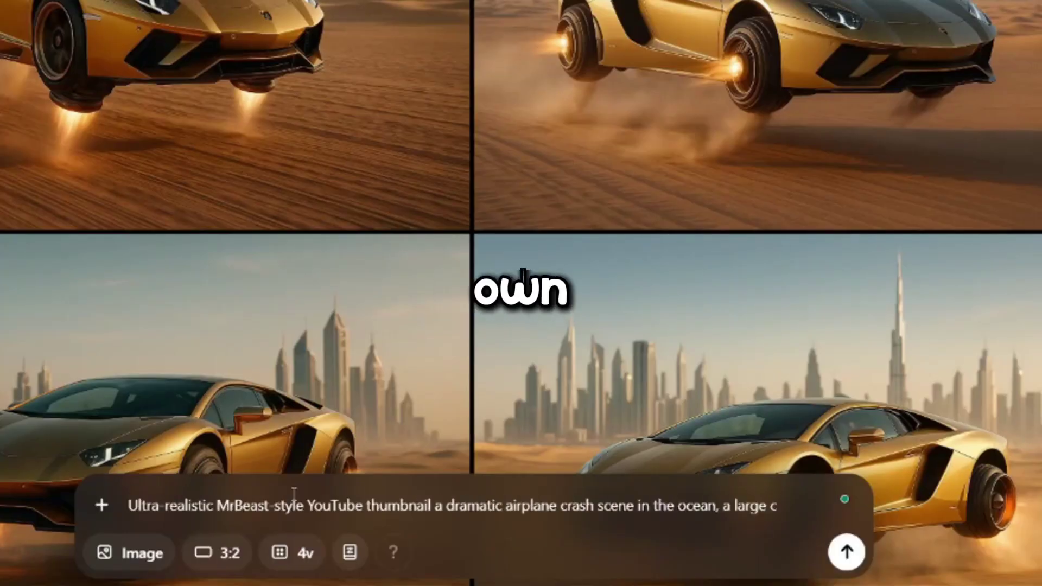
text(ommercial jet split in two, the front half floating with cracked cockpit windows, the rear half exploding with fire and t)
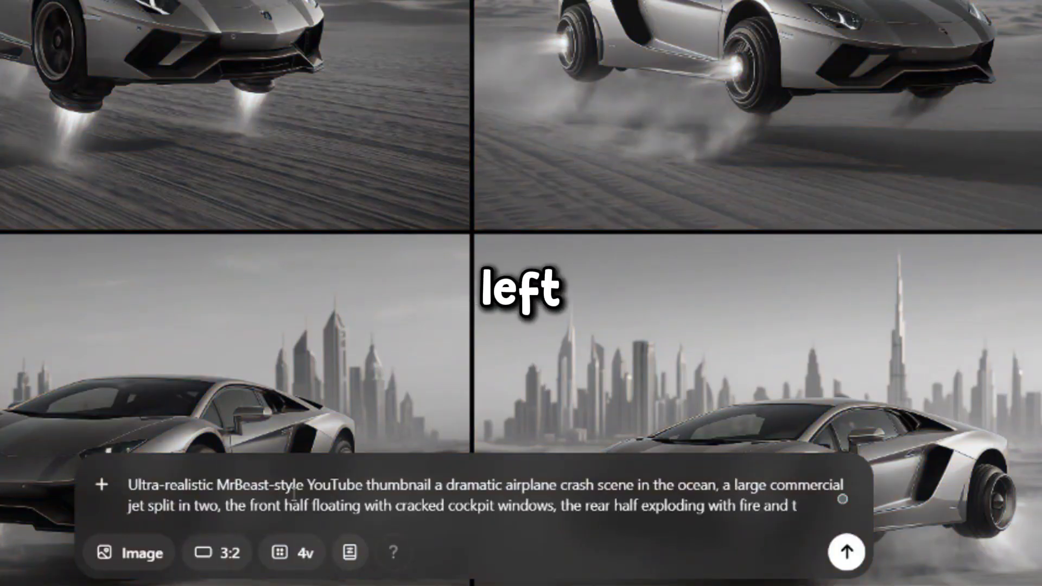
text(hick smoke bright tropical blue water, clear sunny sky  intense lighting, extreme contrast, vivid colors)
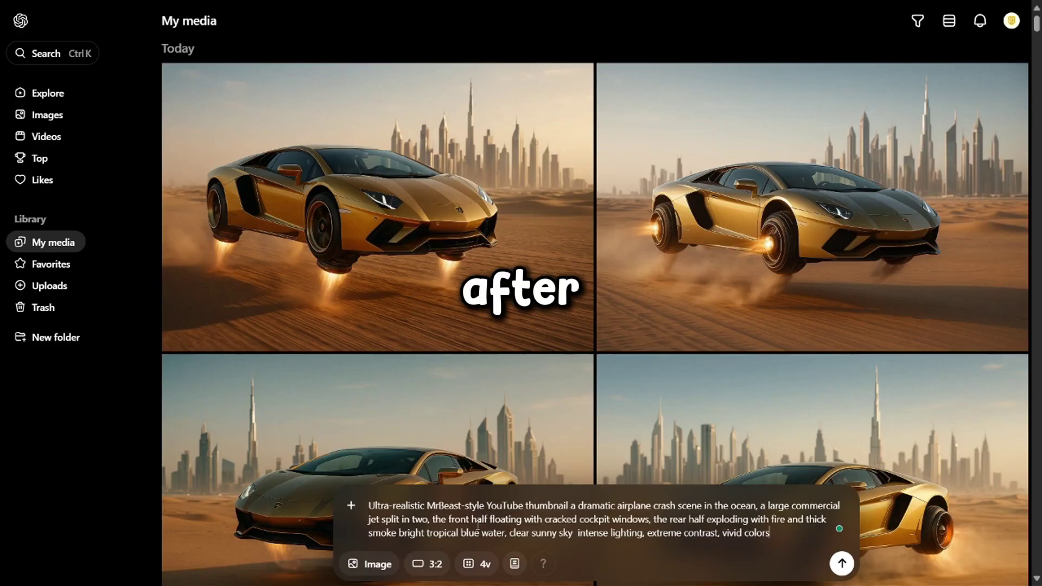
key(Return)
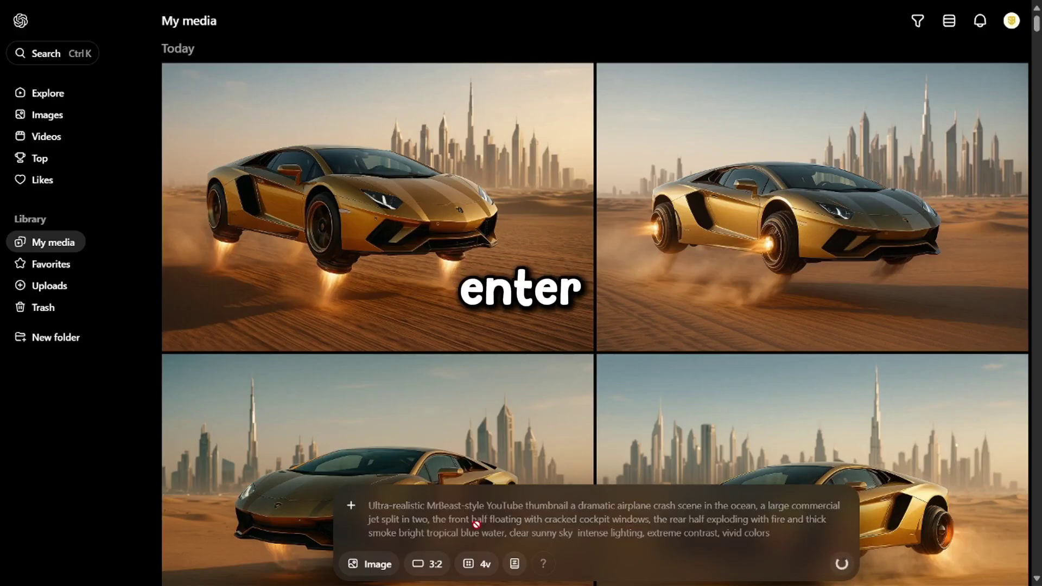